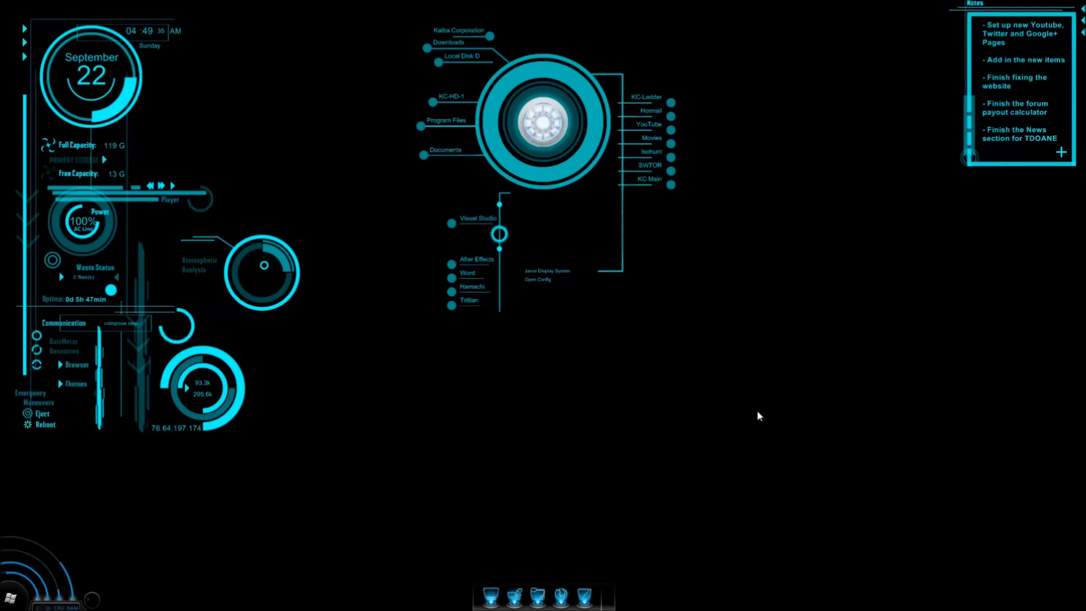
Open the web browser and go to the Kaiba Corporation website at tdoane.com
left_click(561, 590)
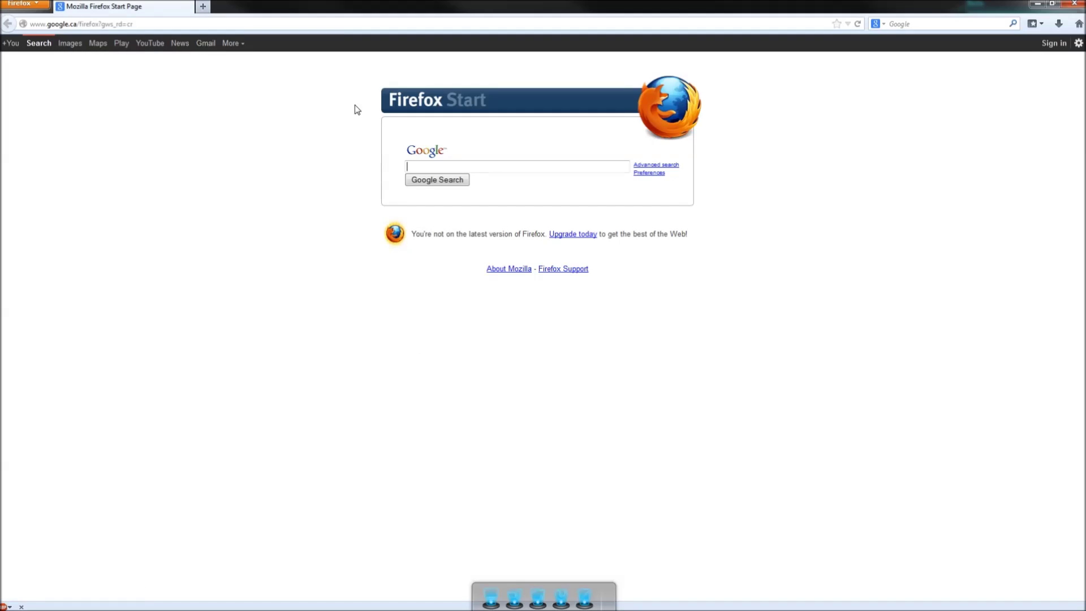
left_click(339, 25)
type("tdoane.co")
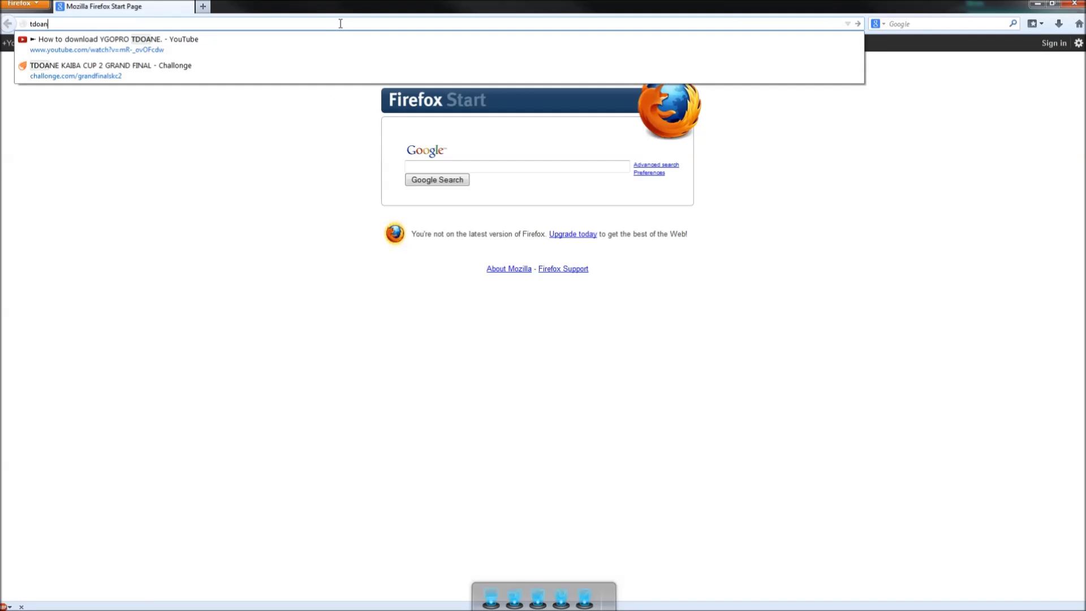
type("m")
key("Return")
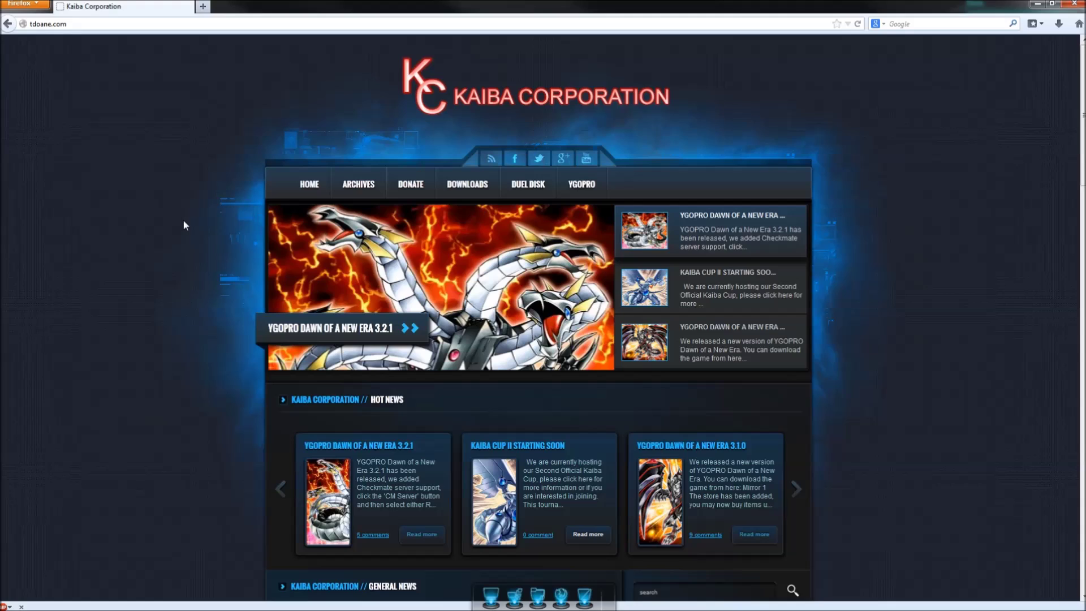
Download YGOPRO Dawn of a New Era.7z from the site's Mirror 1: Dev-Host link and save the file
left_click(463, 187)
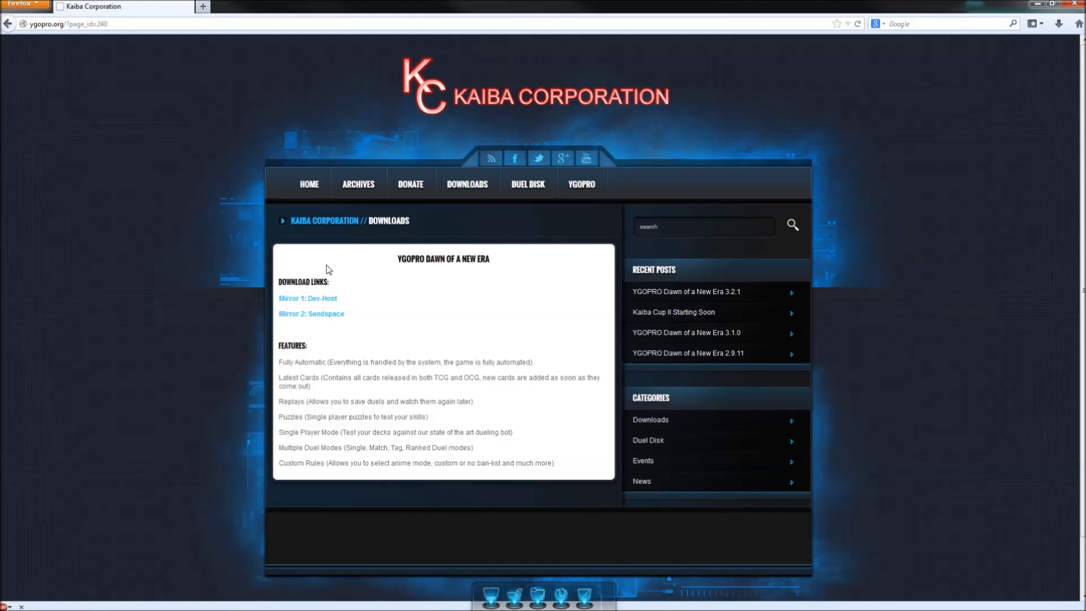
left_click(333, 300)
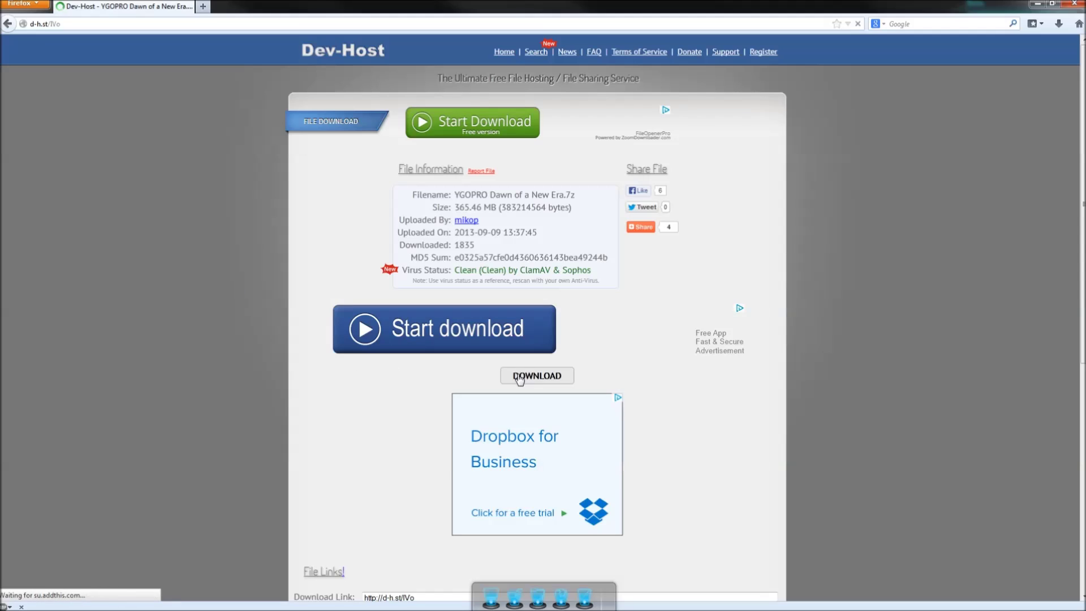
left_click(538, 378)
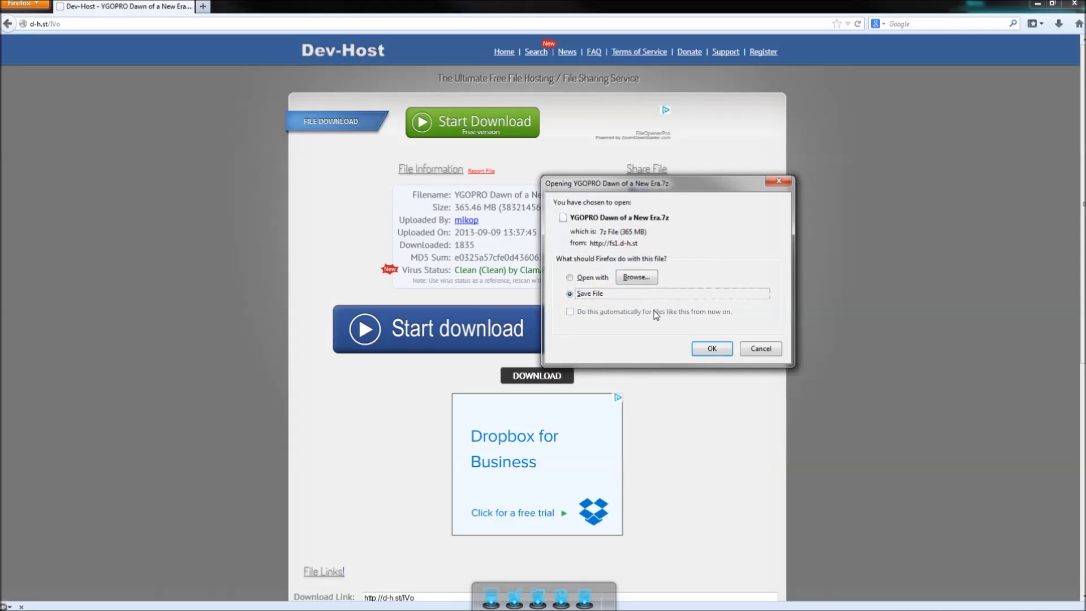
left_click(712, 348)
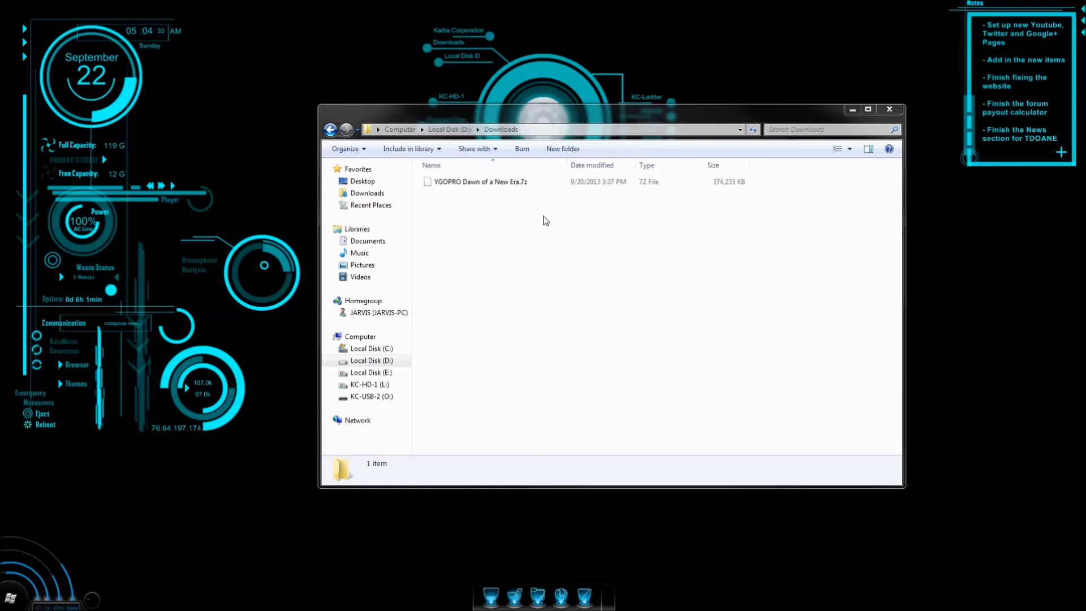
Extract YGOPRO Dawn of a New Era.7z into the current Downloads folder with 7-Zip
right_click(517, 183)
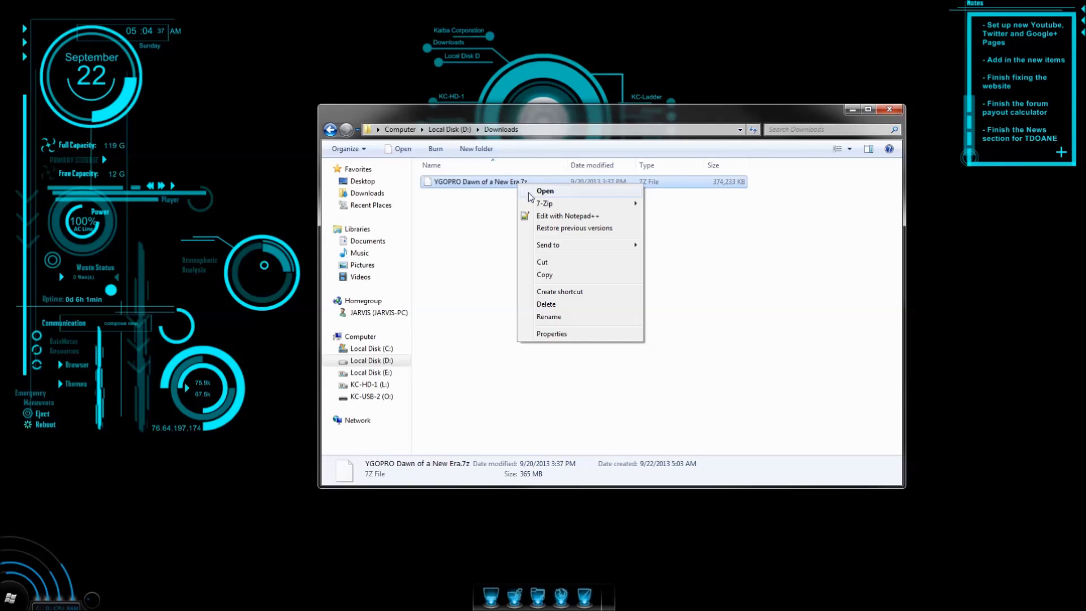
mouse_move(545, 205)
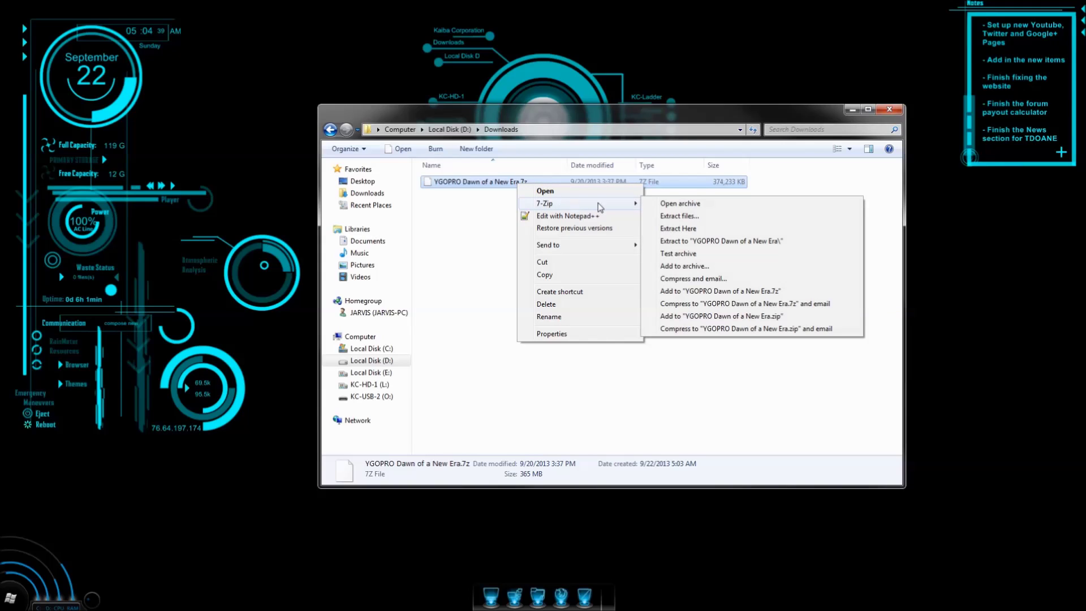
left_click(708, 230)
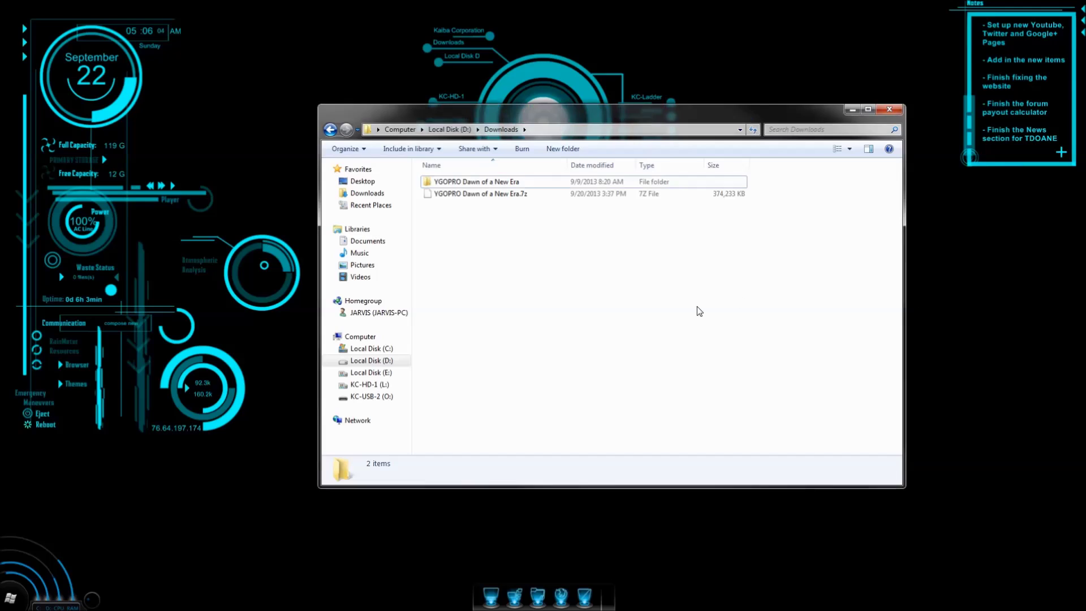
Open the extracted YGOPRO Dawn of a New Era folder, widen the Name column and run YGOPRO Dawn of a New Era Launcher Pro
left_click(528, 181)
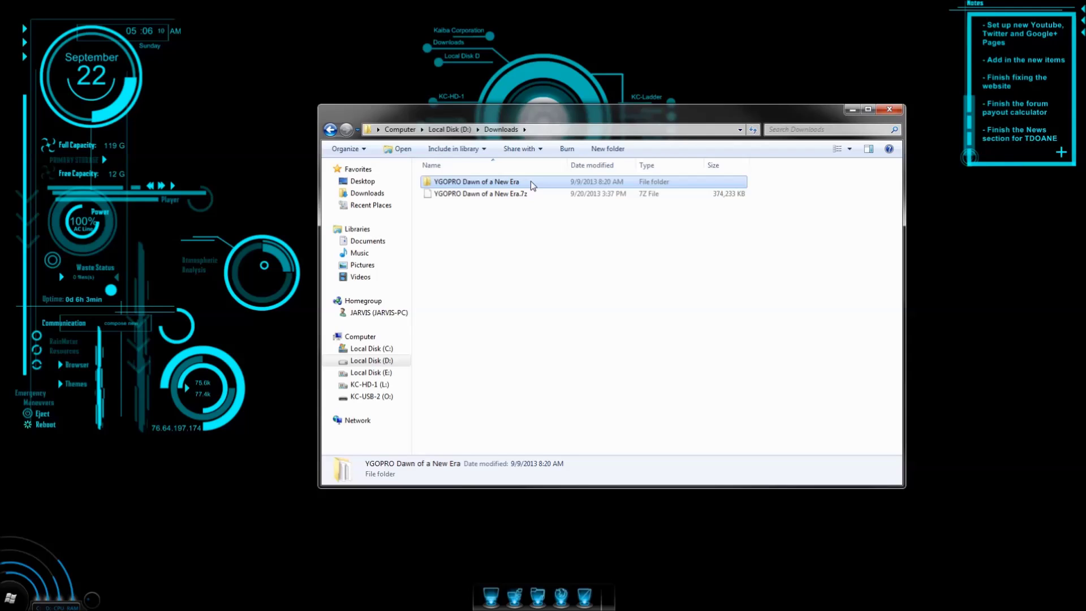
double_click(530, 181)
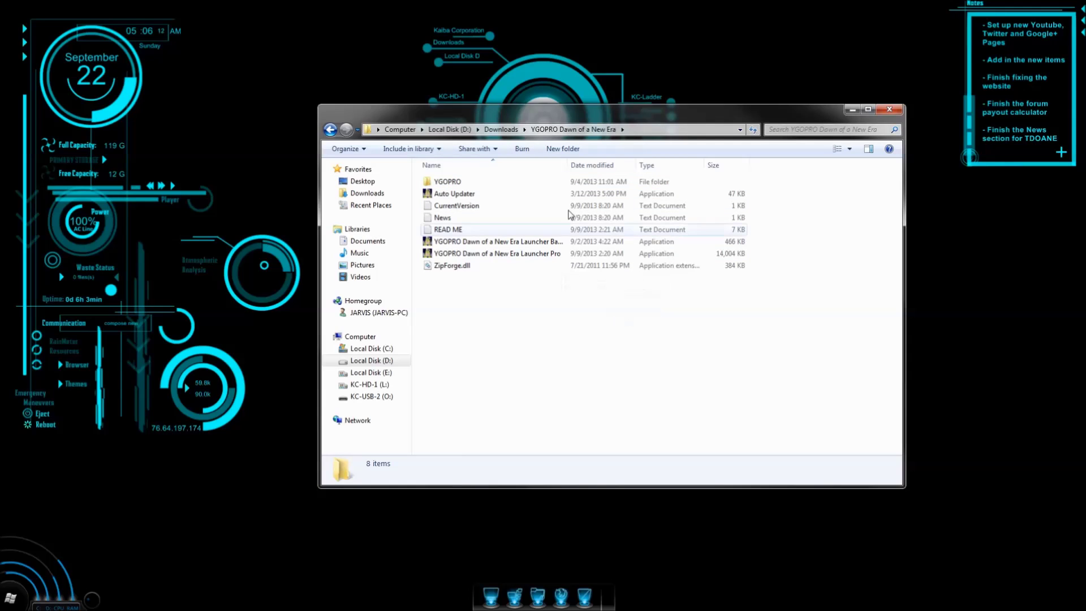
left_click_drag(567, 165, 589, 164)
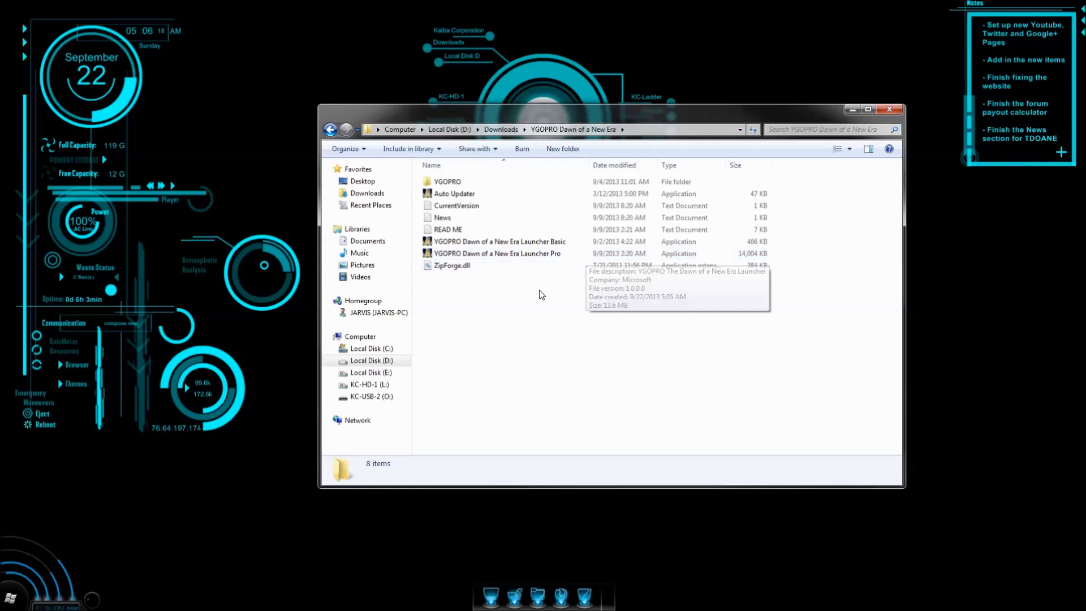
double_click(547, 254)
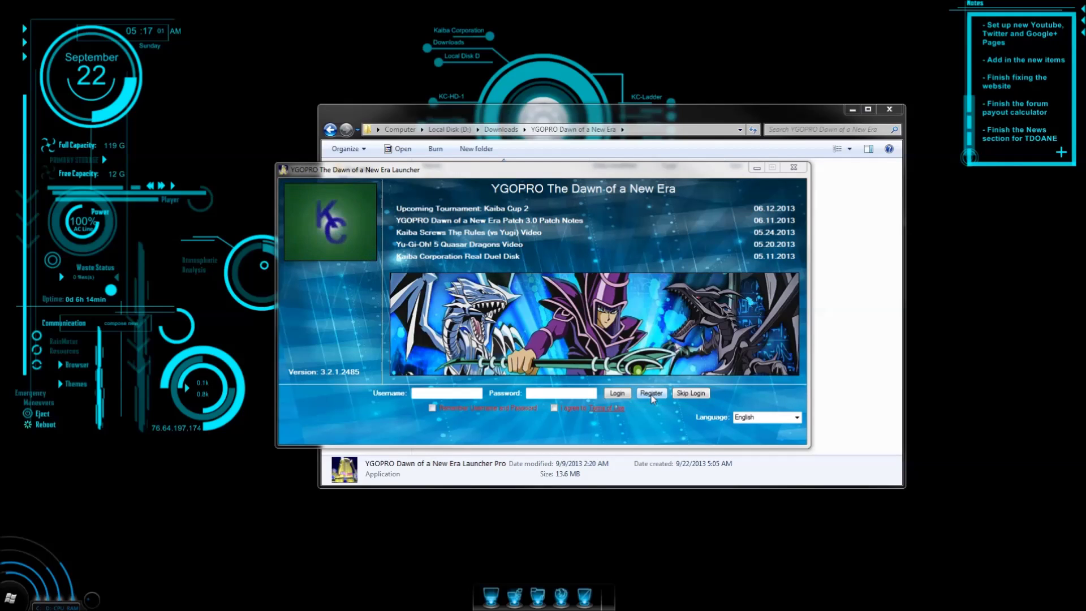
Fill in the launcher's registration form with a username, password, password confirmation and referral, and close the form without submitting it
left_click(651, 394)
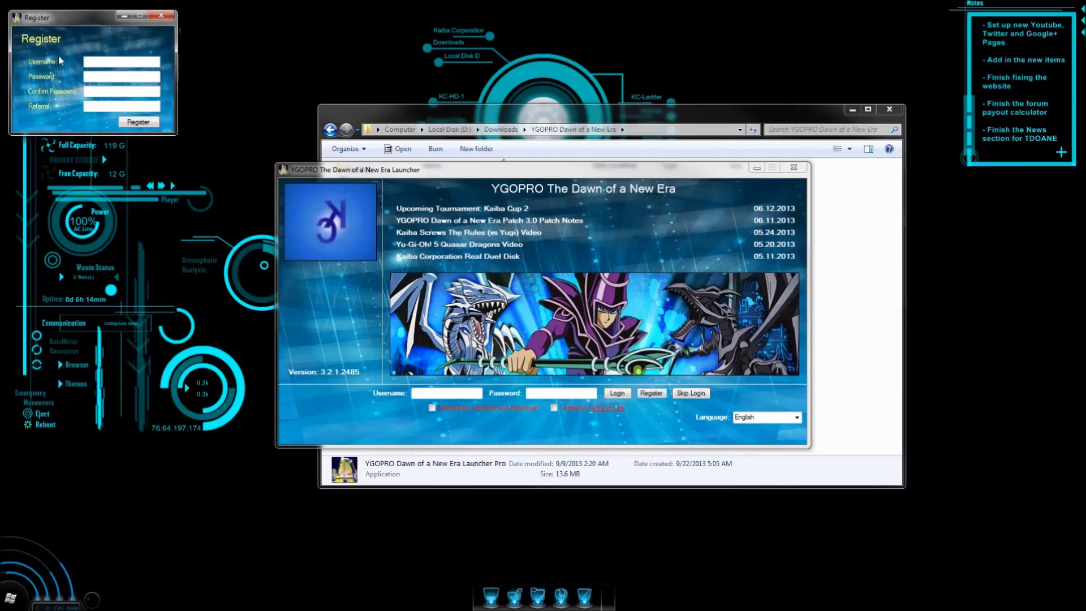
type("Runa")
key("Tab")
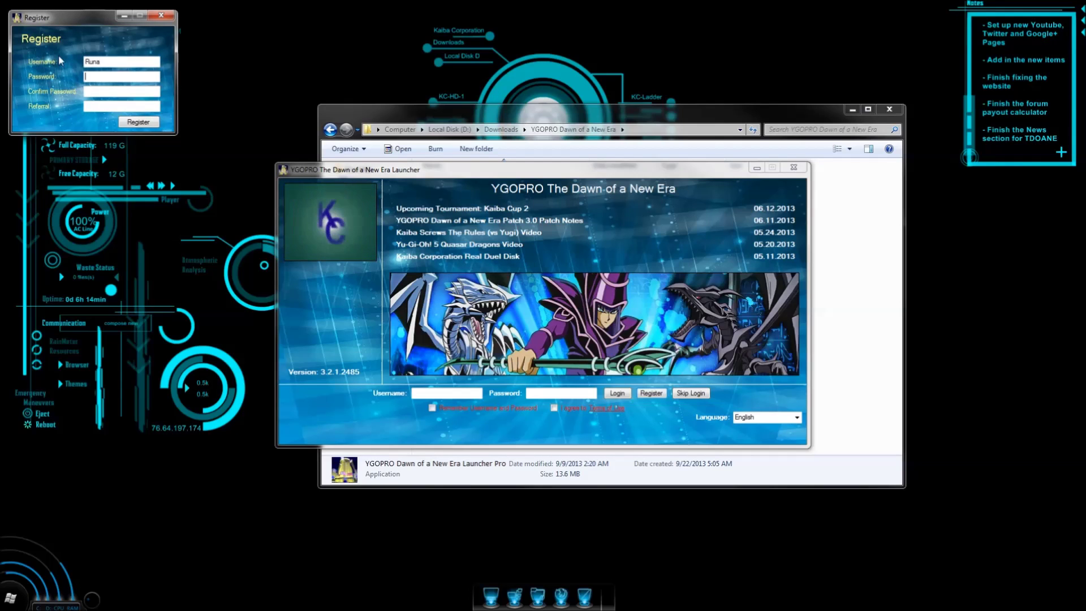
type("•••••••••••")
key("Tab")
type("••••")
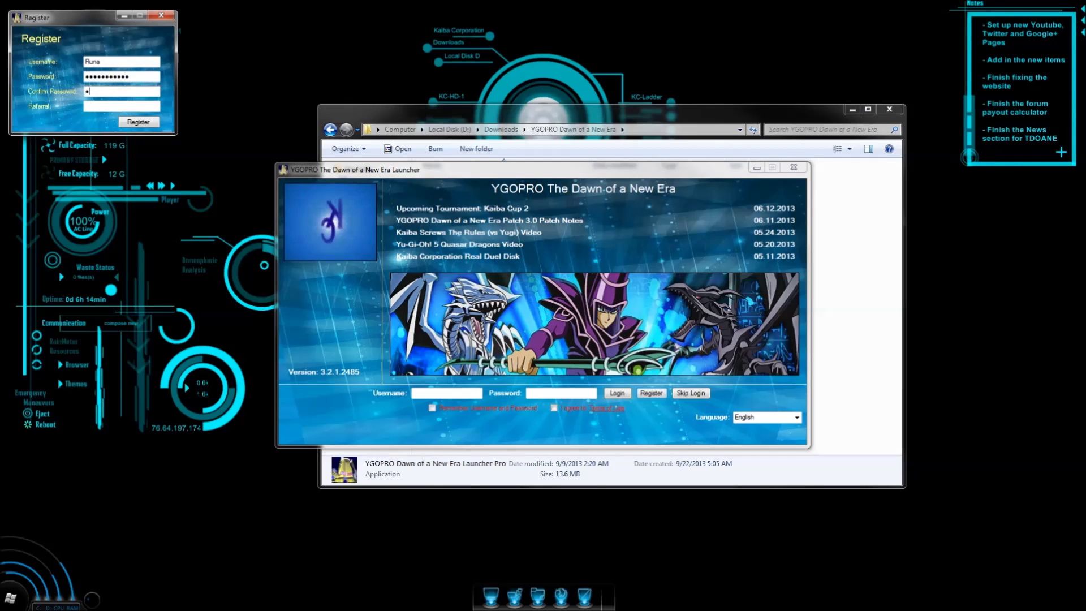
type("•••••••")
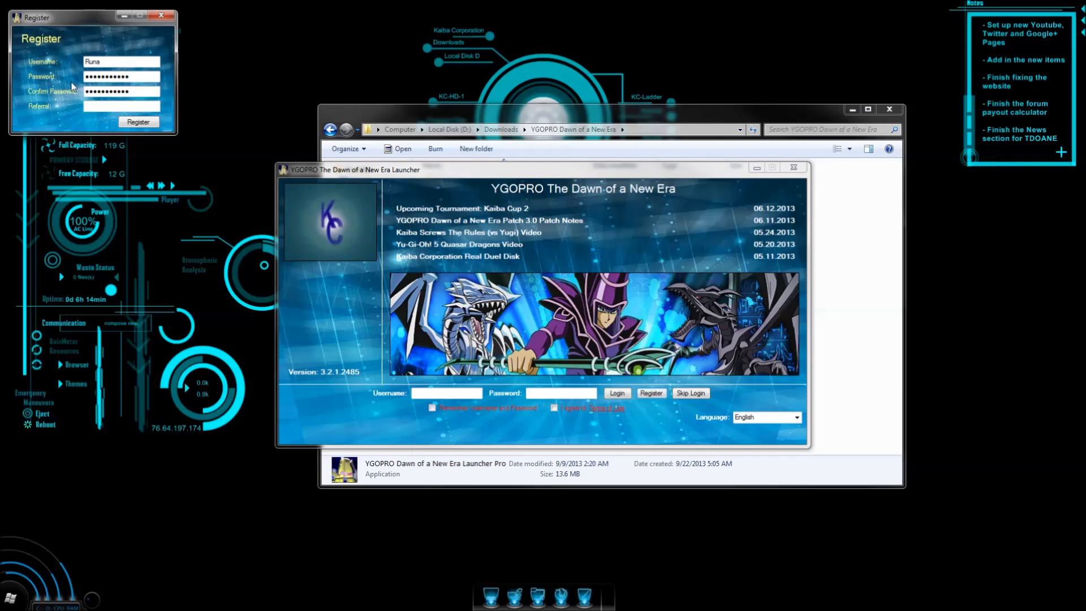
left_click(102, 107)
type("Runa")
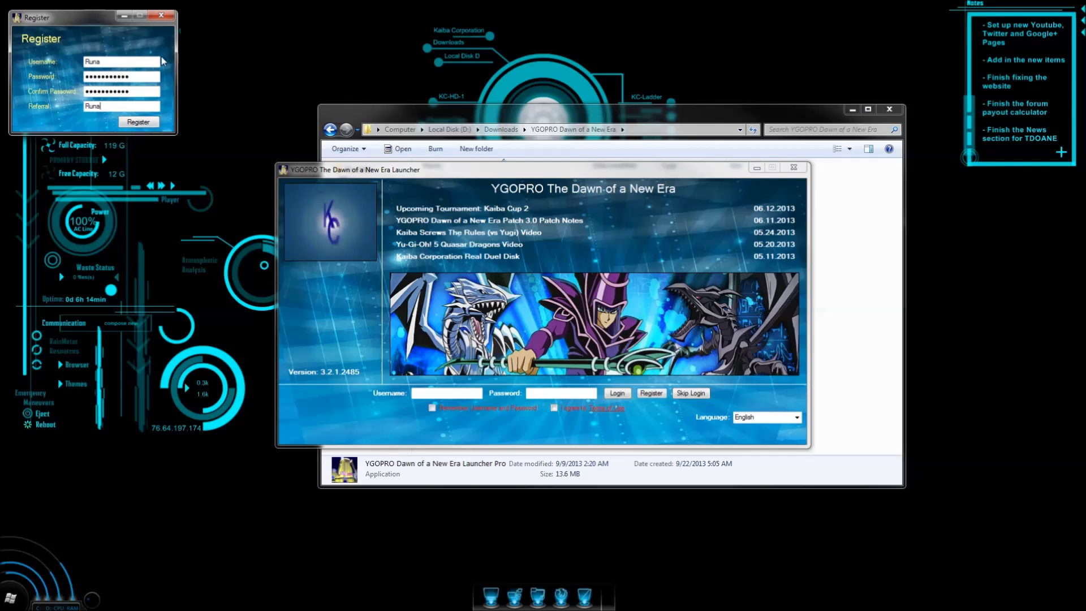
left_click(161, 15)
Log in to the launcher with the account username and password, accepting the terms and having the credentials remembered
left_click(430, 393)
type("Runa")
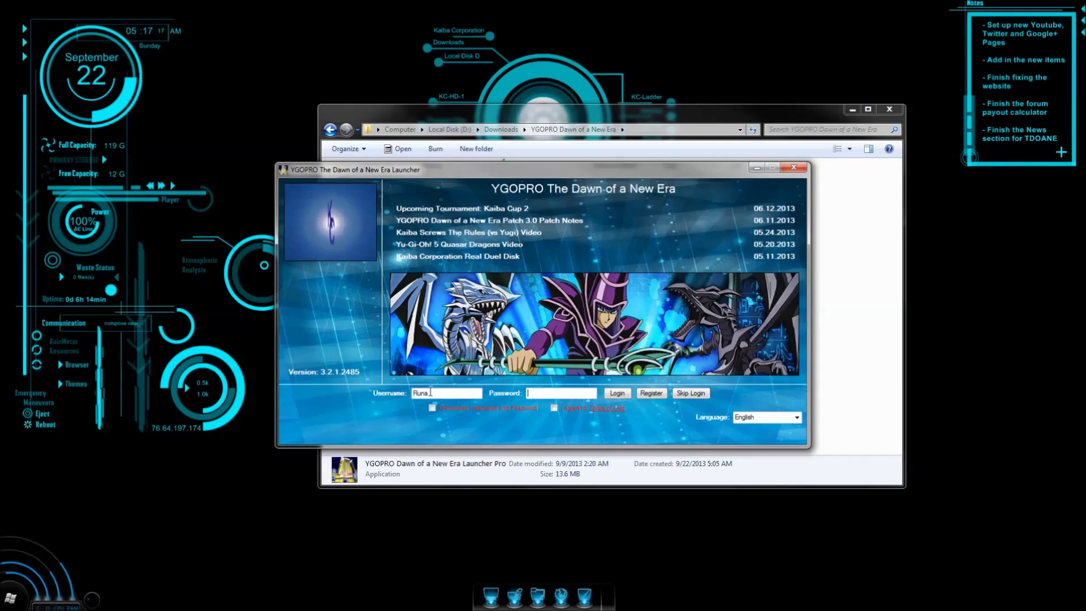
type("•••••••••••")
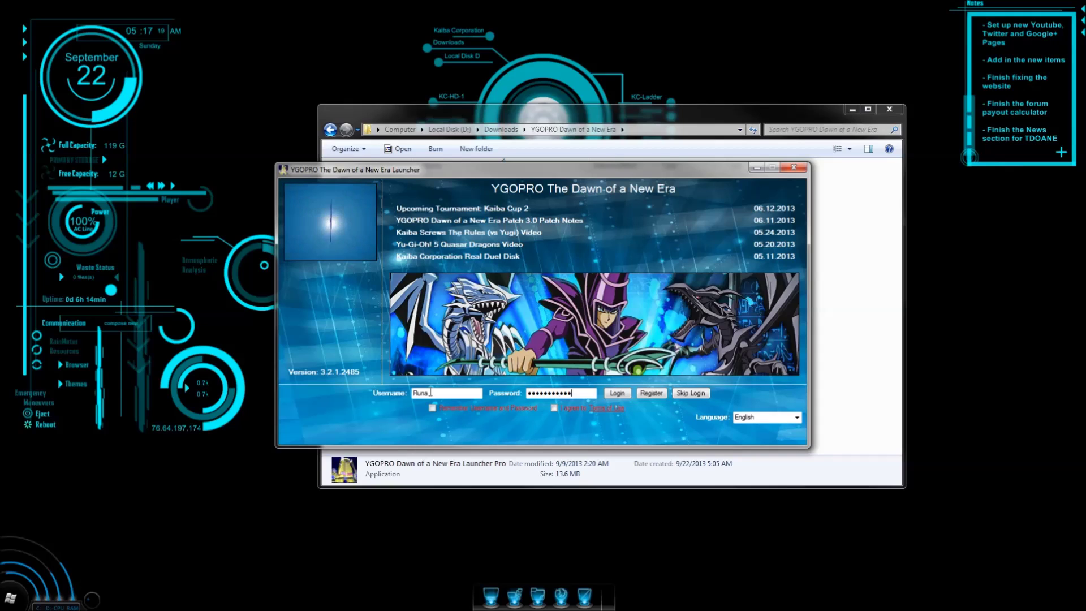
left_click(554, 408)
left_click(439, 408)
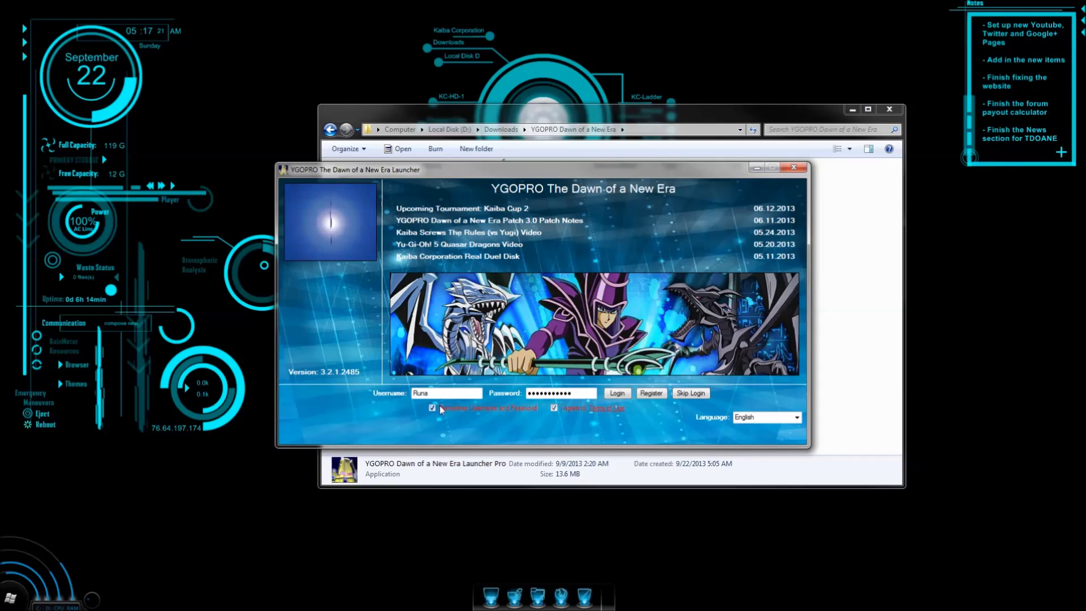
left_click(631, 392)
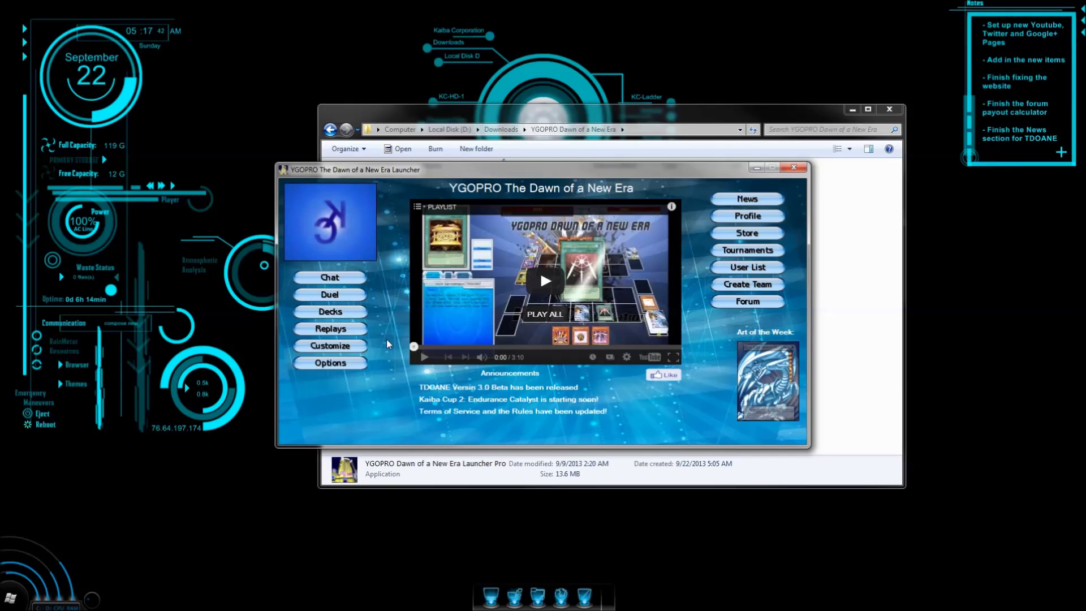
Close the folder window and open the deck editor from the launcher's Decks section
left_click(889, 110)
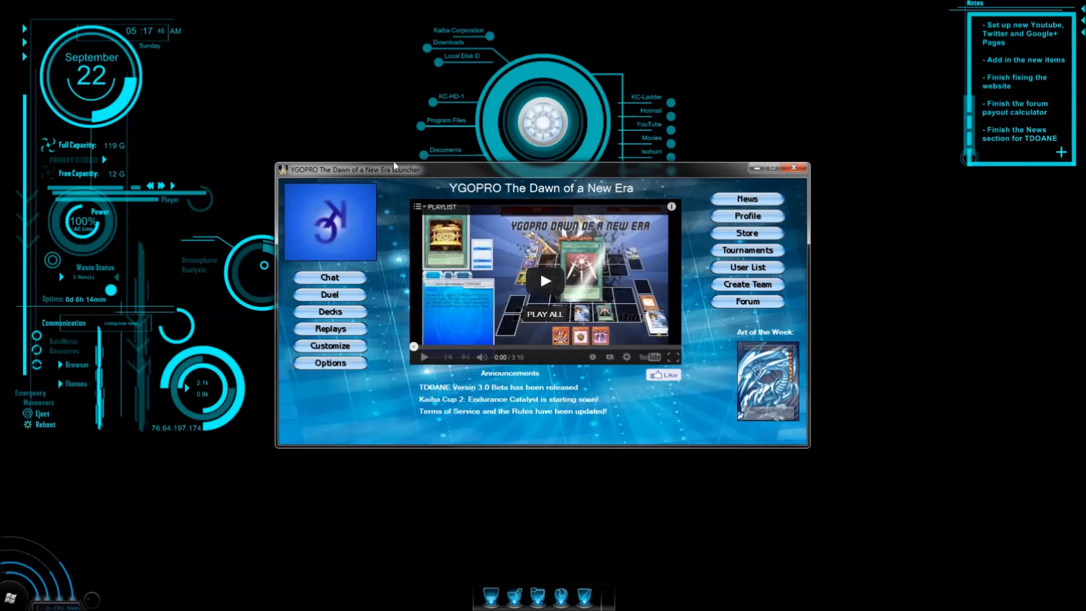
left_click(361, 313)
left_click(541, 293)
left_click(546, 327)
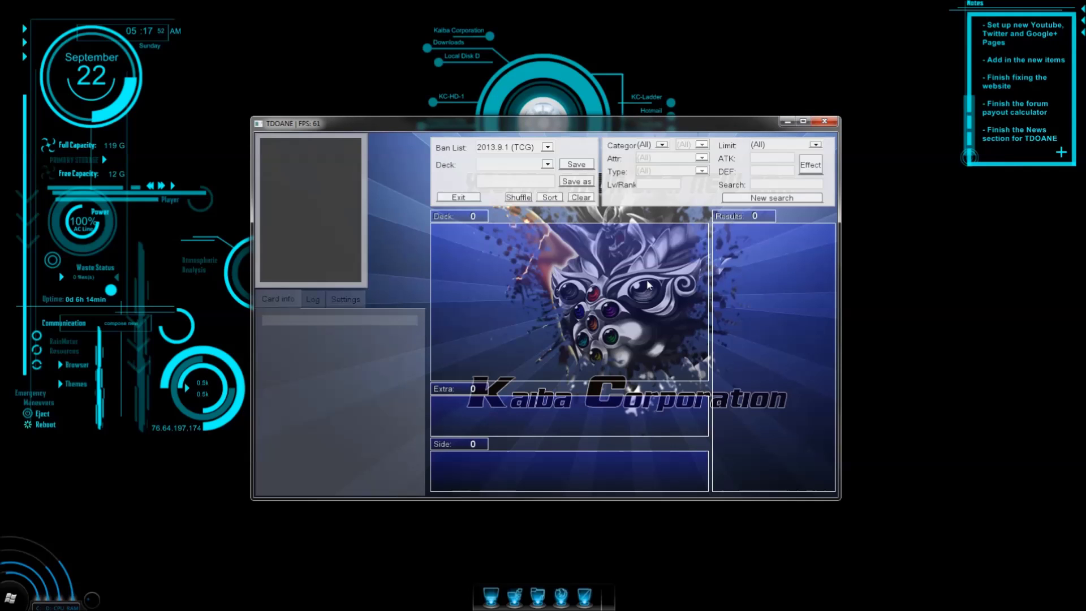
Run an unfiltered card search and add three copies of Blue-Eyes White Dragon to the deck
left_click(781, 196)
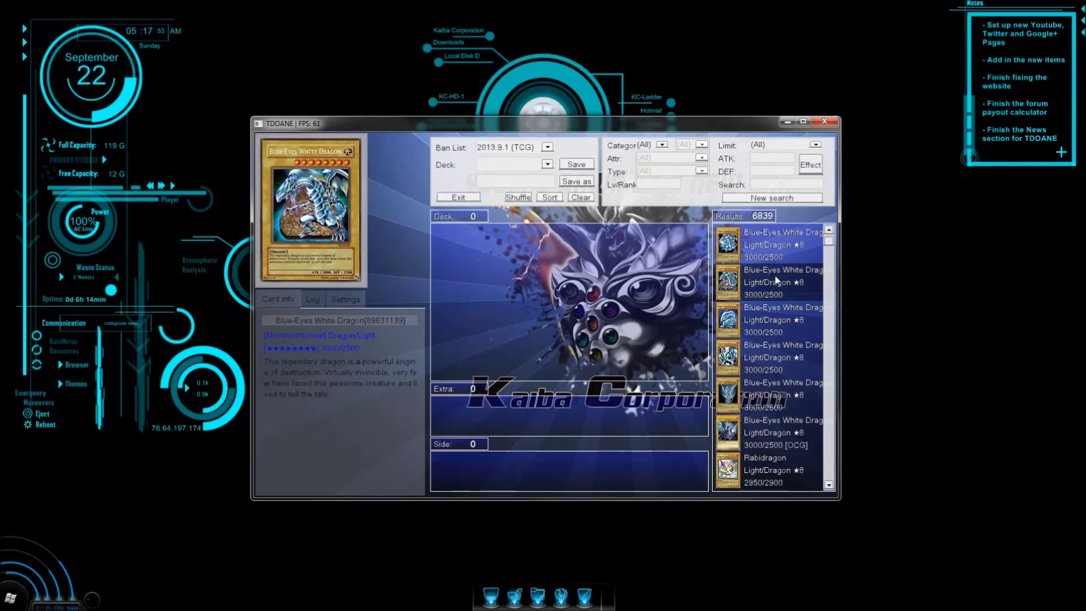
right_click(766, 254)
right_click(766, 254)
right_click(766, 254)
Add two copies of Dark Magician from the search results to the deck
scroll(769, 283, "down", 5)
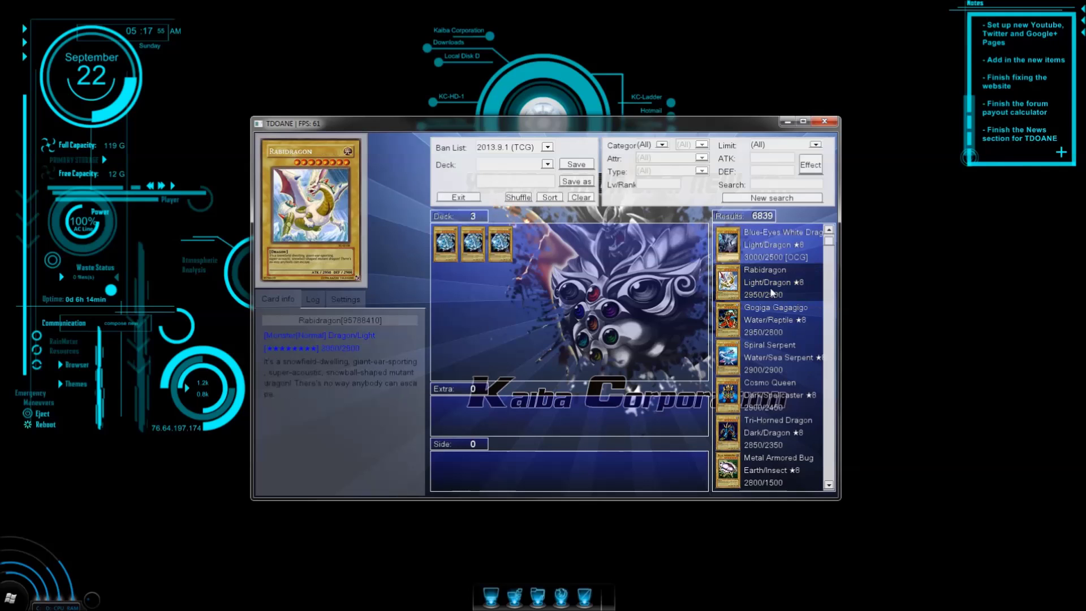
scroll(779, 338, "down", 3)
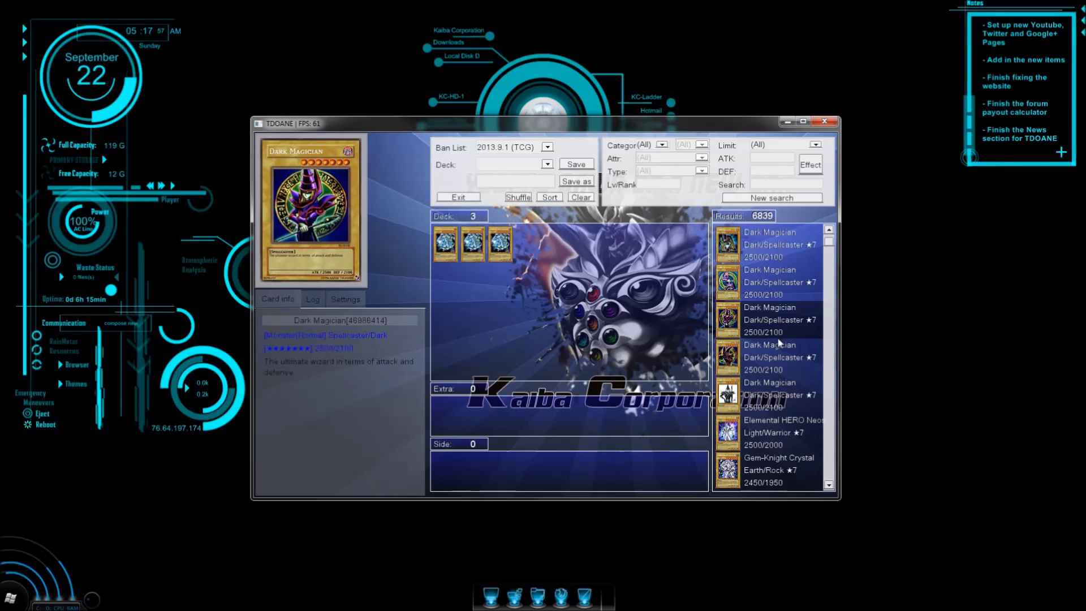
right_click(785, 398)
right_click(785, 398)
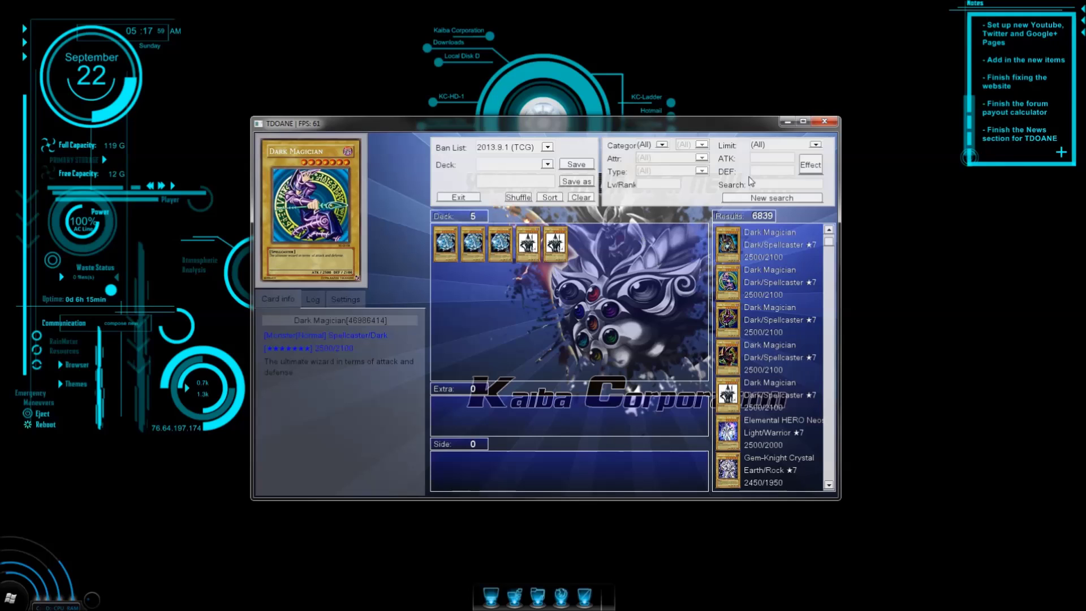
Look over the effect filters without choosing any, and run a card search with the category set to Spell
left_click(810, 165)
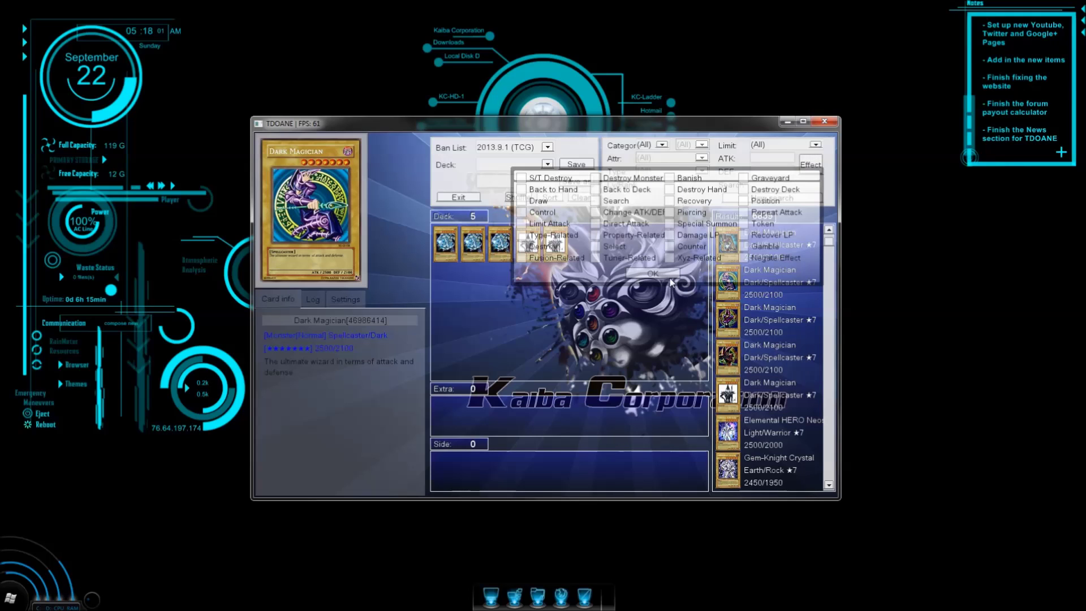
left_click(652, 273)
left_click(662, 145)
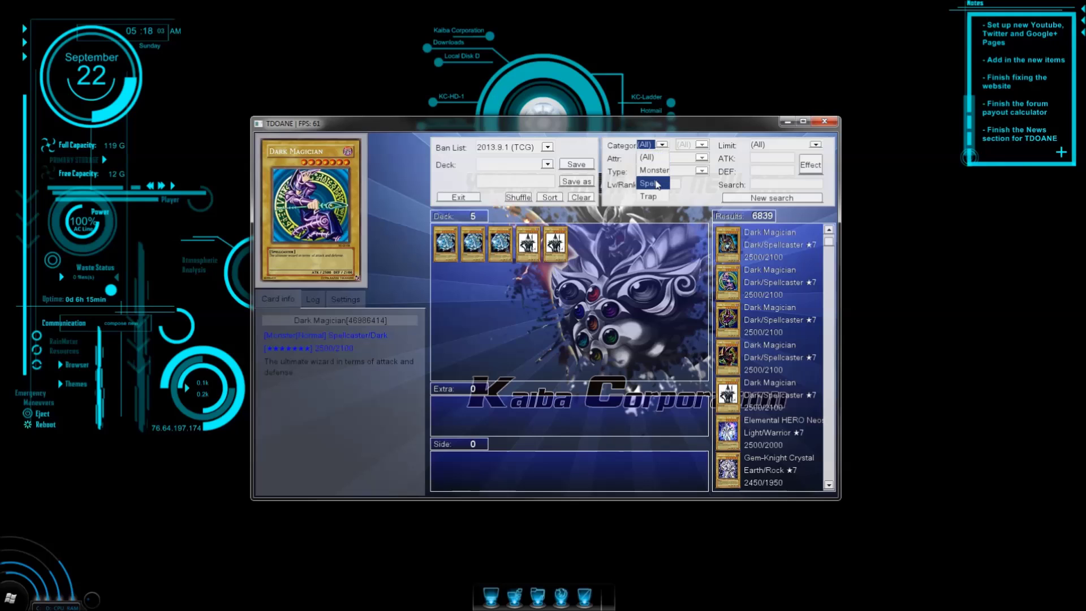
left_click(650, 173)
left_click(745, 198)
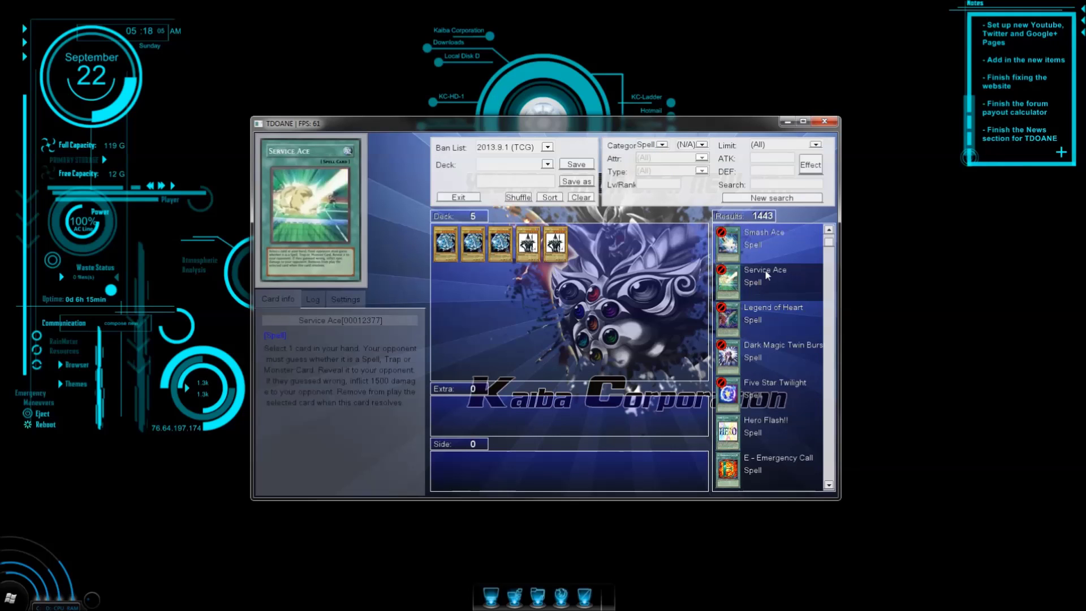
Add three copies of the equip spell Bubble Blaster from the spell results to the deck
left_click_drag(831, 244, 837, 447)
scroll(798, 396, "down", 3)
right_click(797, 396)
right_click(797, 395)
right_click(798, 396)
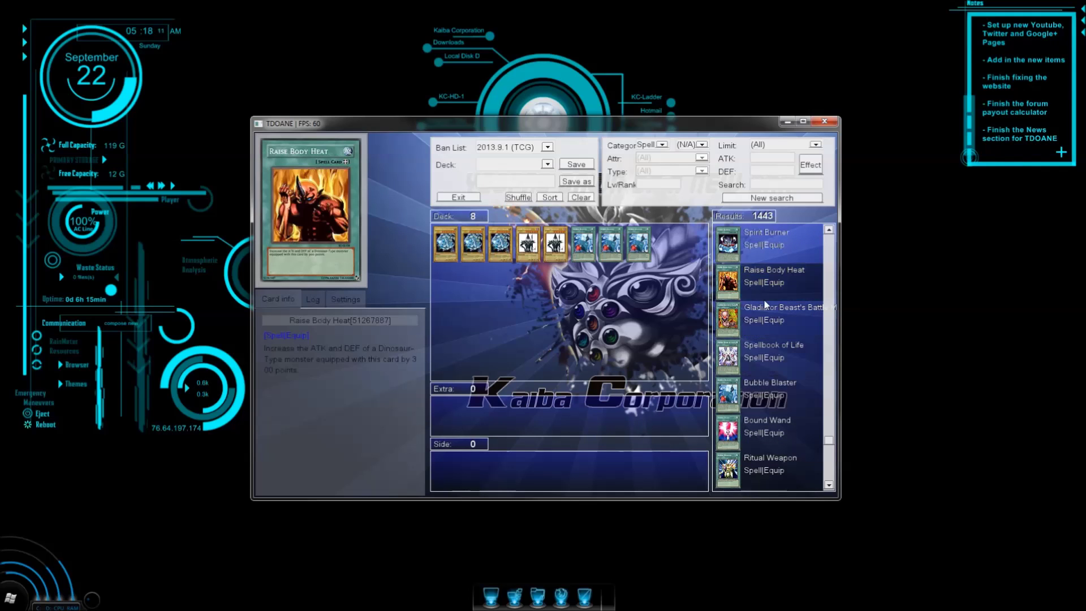
Add two copies of another equip spell and two copies of Black Pendant from the spell results to the deck
right_click(761, 387)
right_click(761, 387)
scroll(761, 386, "down", 6)
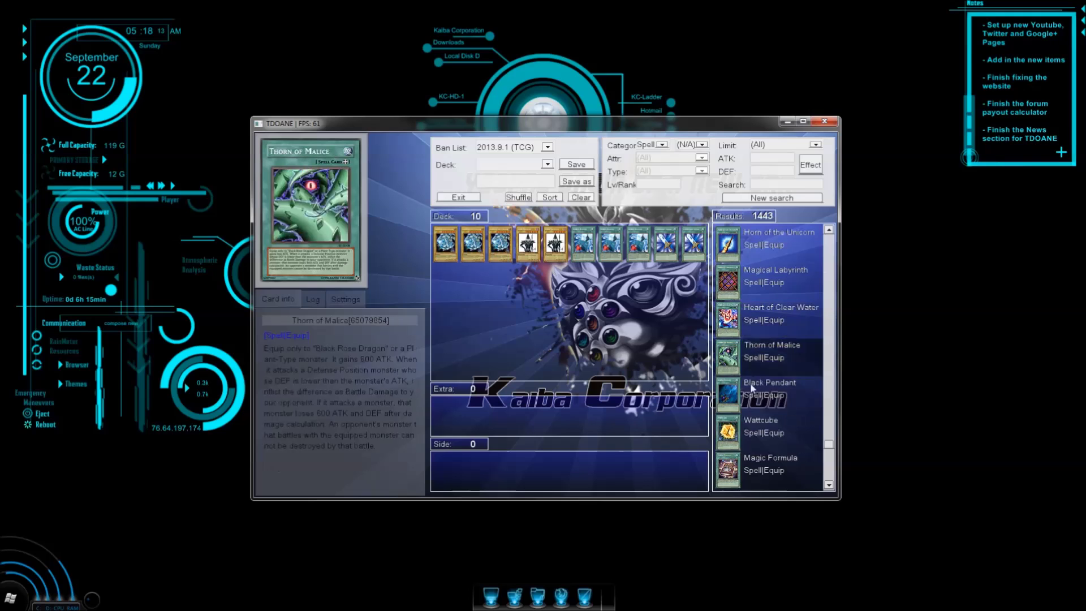
right_click(752, 392)
right_click(752, 391)
Add one copy each of Flint, Laser Cannon Armor, Power of Kaishin and Vylon Material to the deck
scroll(753, 393, "down", 4)
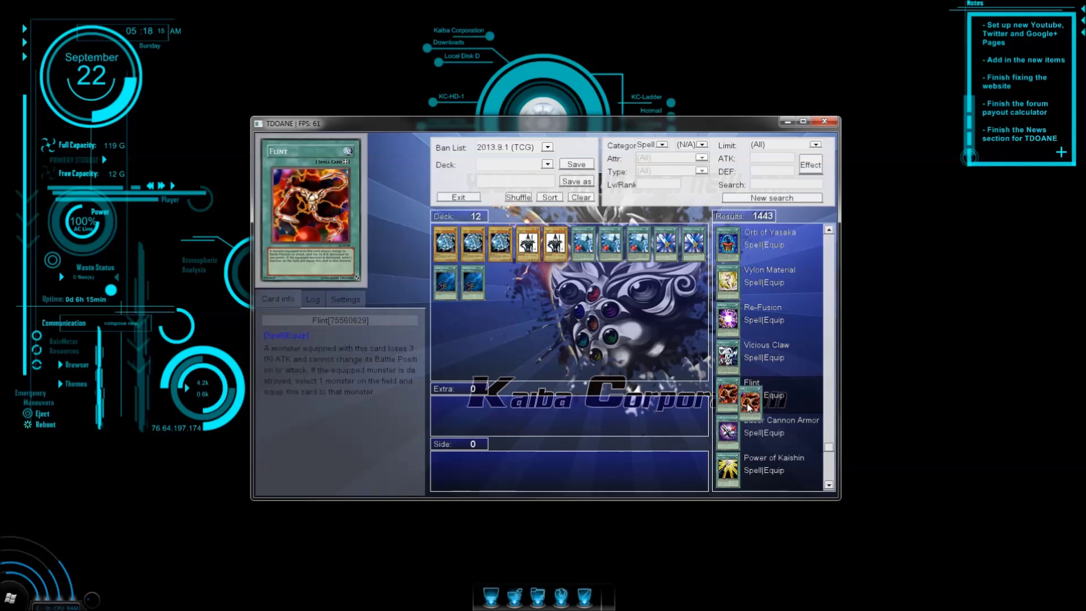
left_click_drag(747, 405, 651, 360)
left_click_drag(752, 431, 668, 364)
left_click_drag(764, 455, 556, 281)
left_click_drag(769, 277, 583, 281)
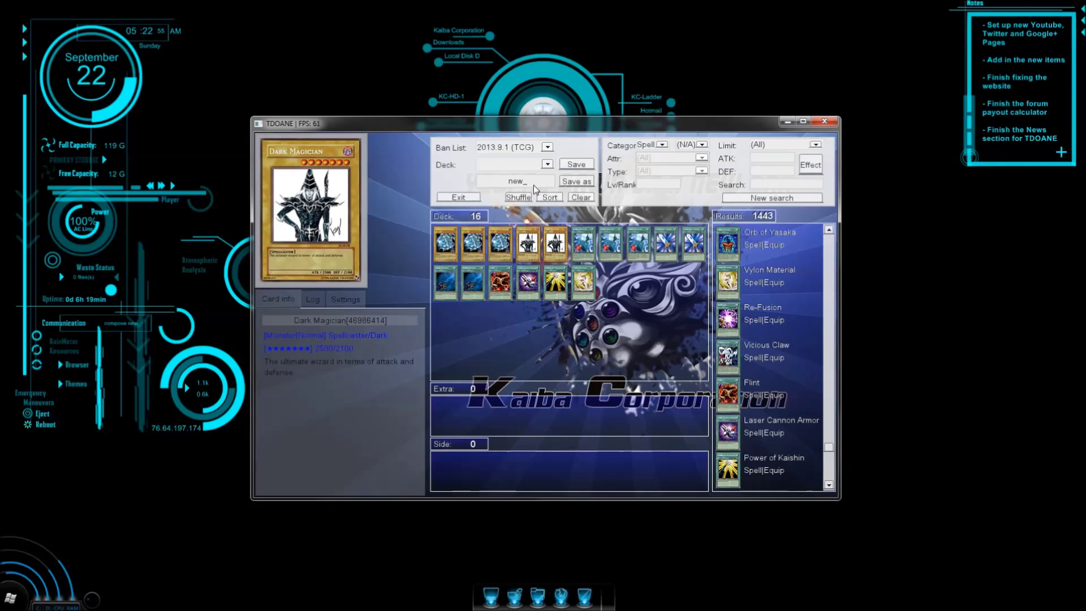
Save the deck as "new" and return from the deck editor to the launcher, declining the incoming duel challenge
left_click(576, 181)
left_click(825, 121)
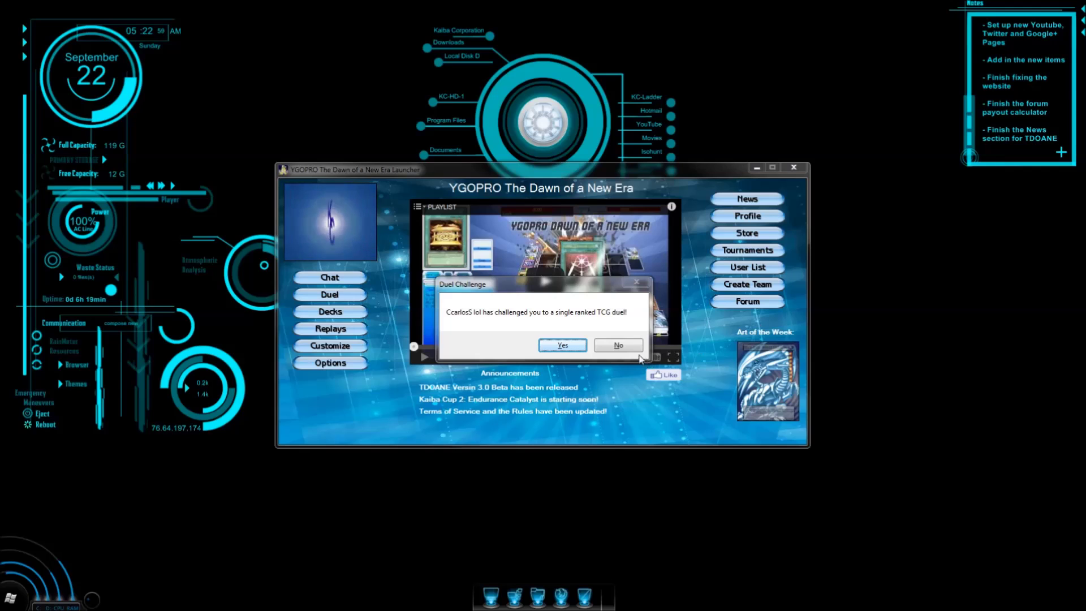
left_click(617, 345)
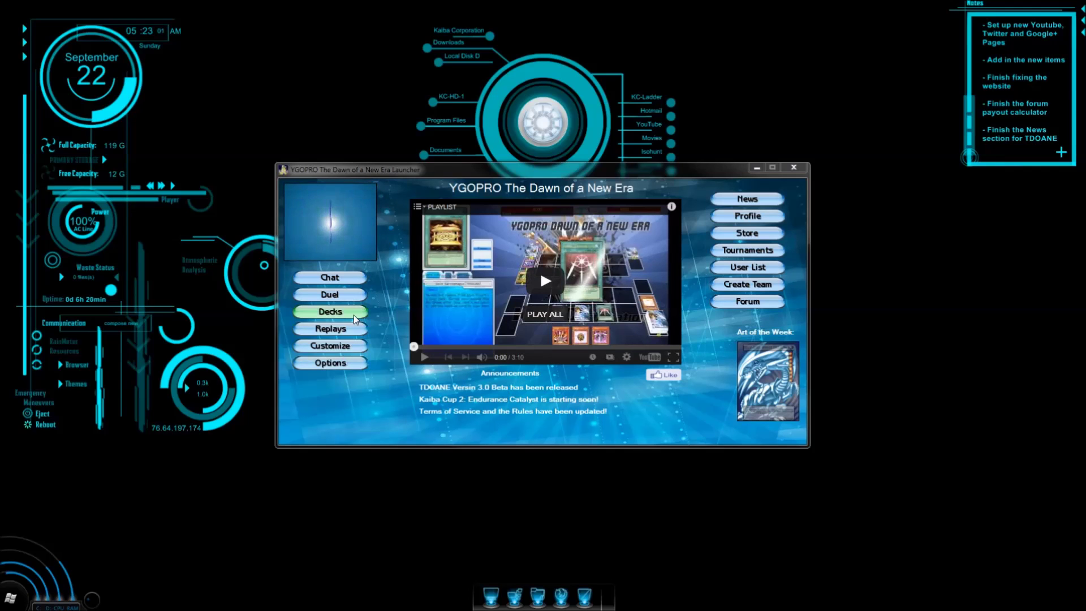
Browse the duel list with the active-games filter turned off, turn the filter back on and select a hosted game
left_click(345, 295)
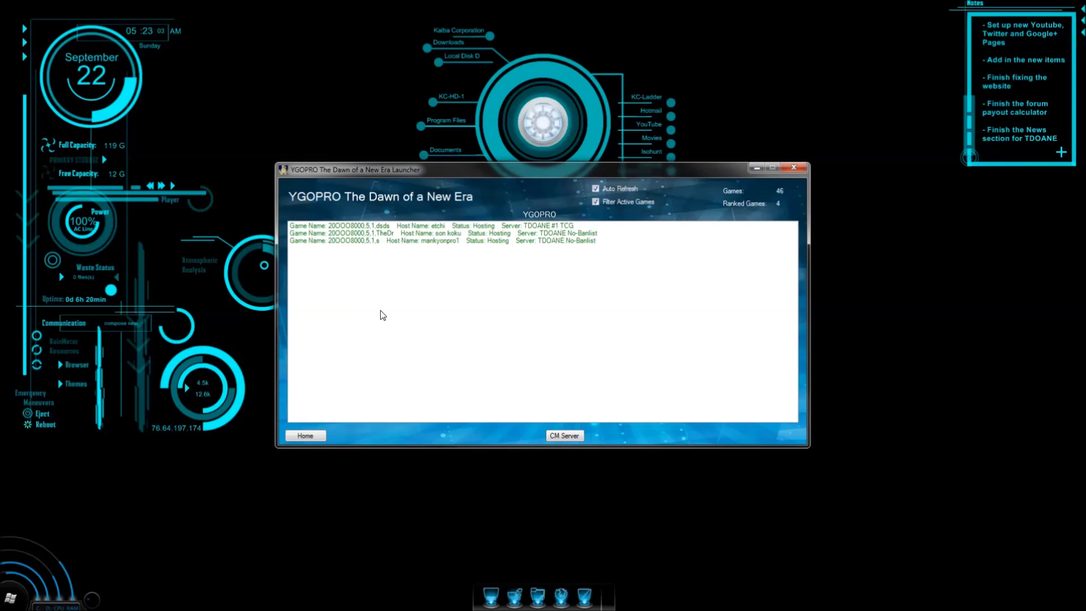
left_click(632, 203)
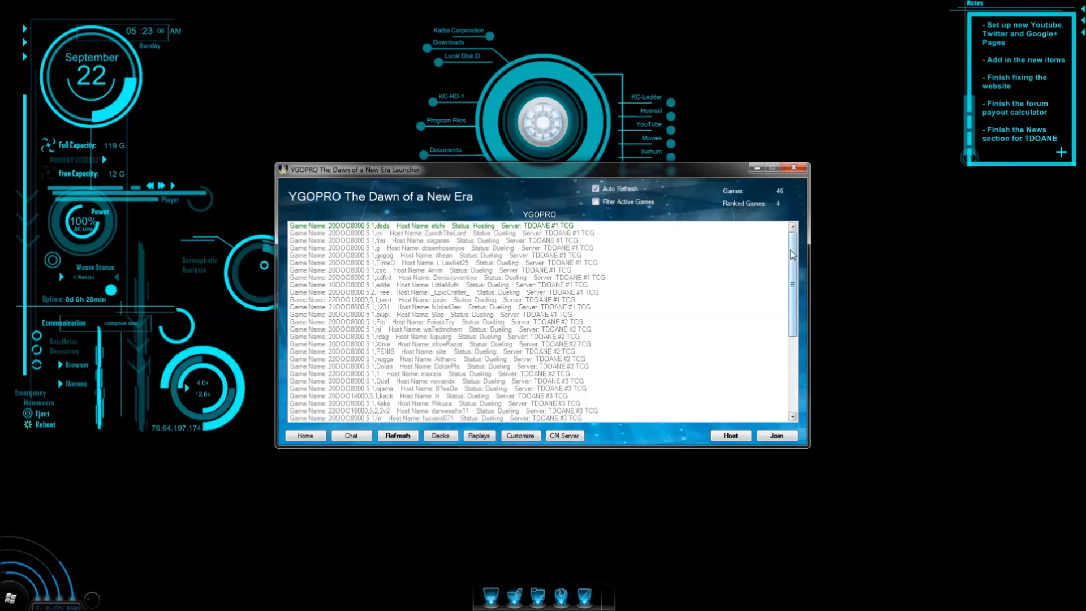
left_click_drag(792, 252, 781, 350)
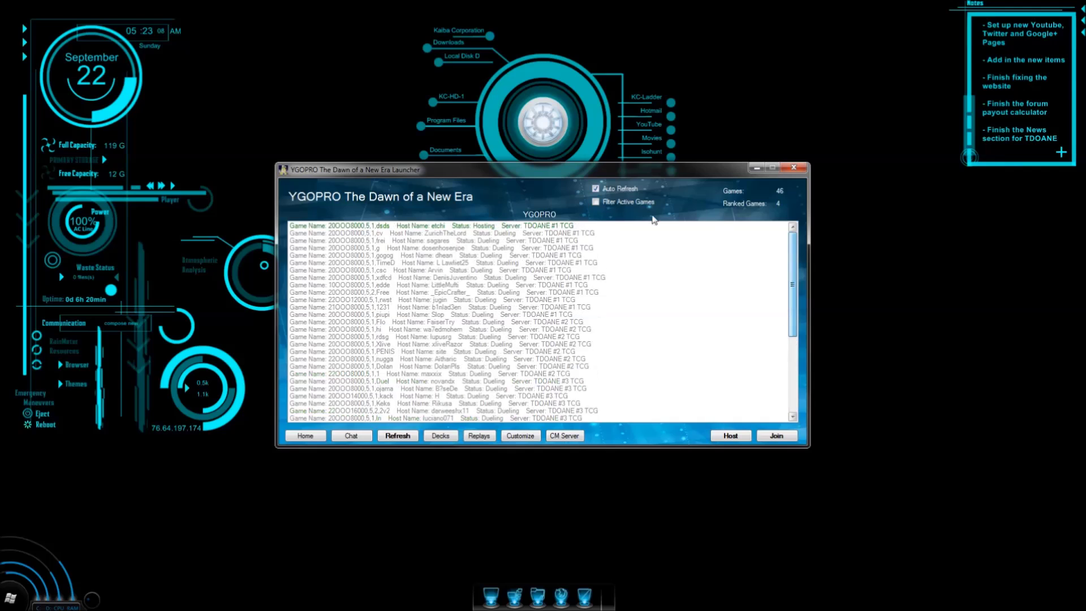
left_click(633, 202)
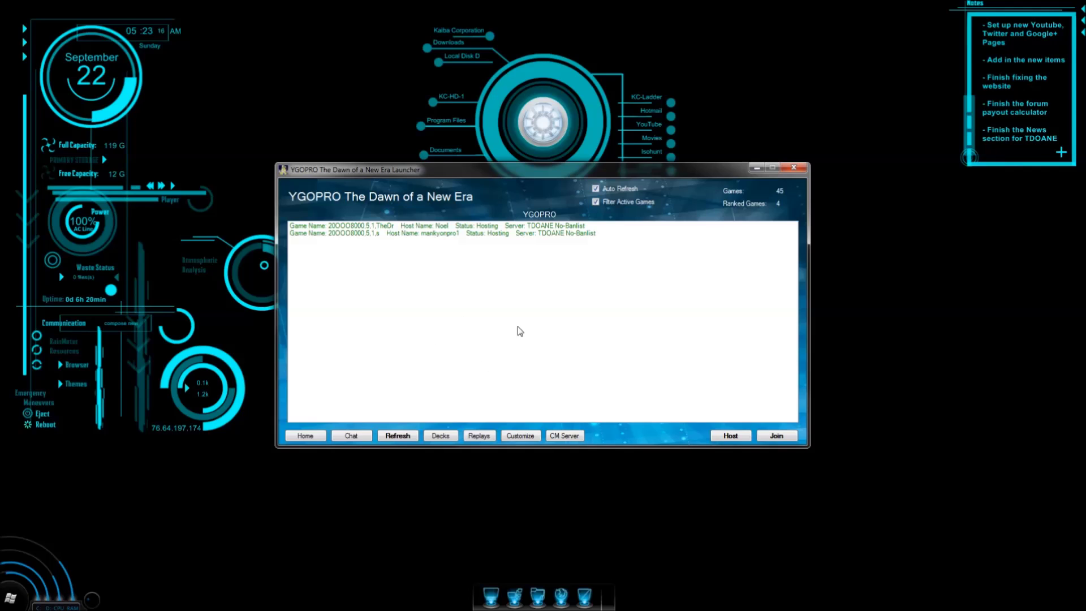
left_click(554, 227)
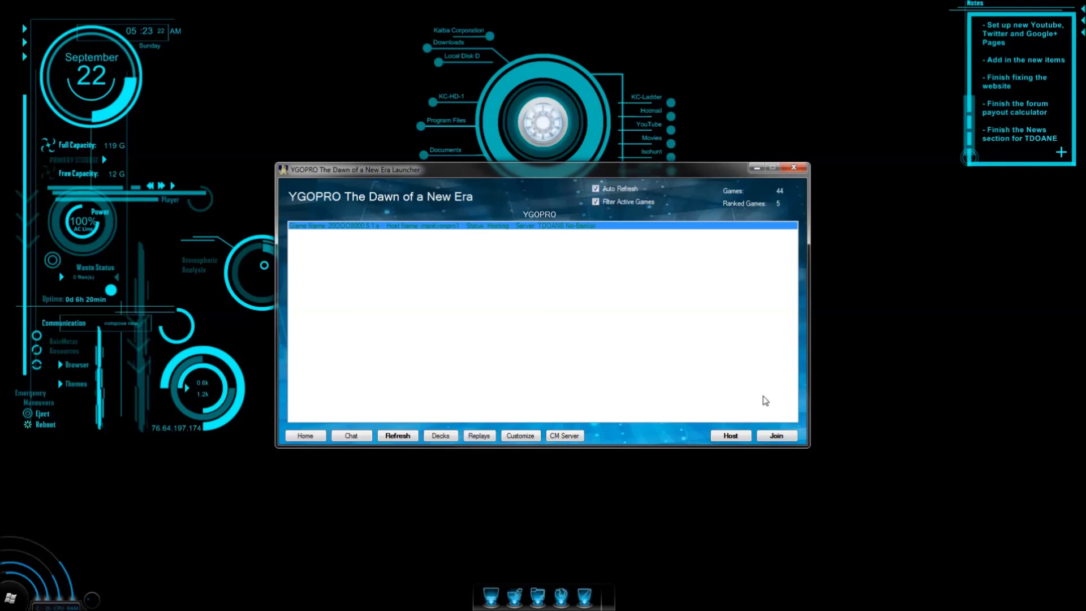
Host a single duel named 123 on TDOANE #3 TCG, ready up with the deck named "deck", and close the duel window
left_click(720, 436)
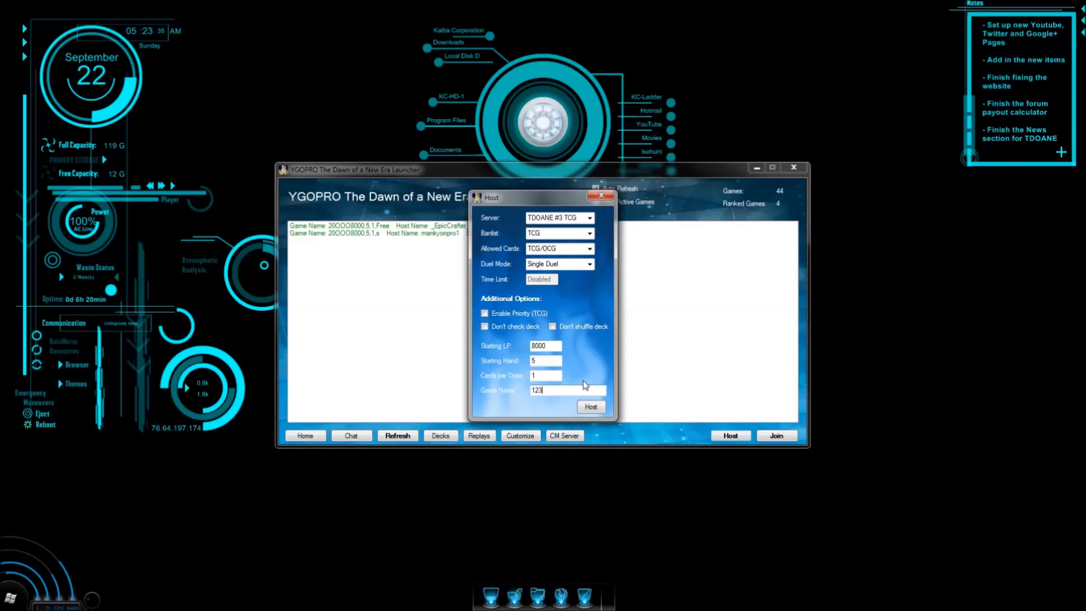
left_click(592, 407)
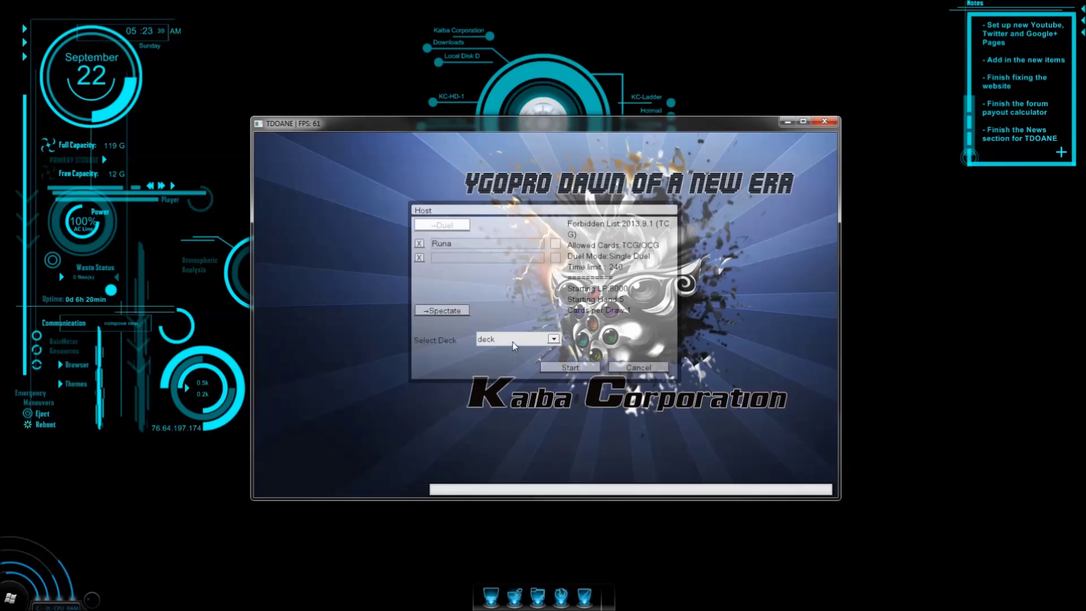
left_click(512, 342)
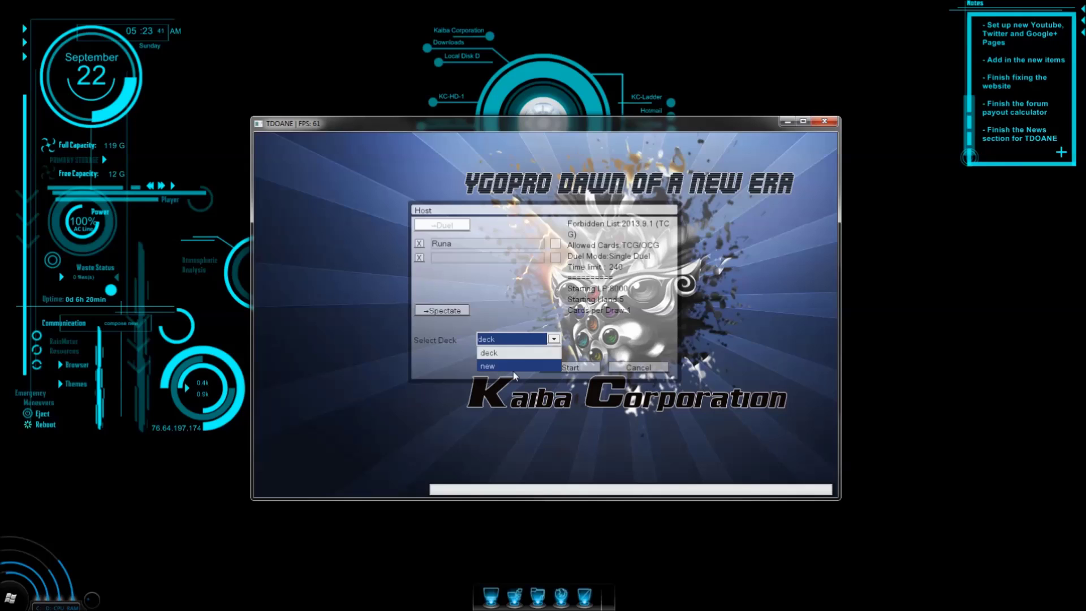
left_click(514, 352)
left_click(514, 339)
left_click(514, 353)
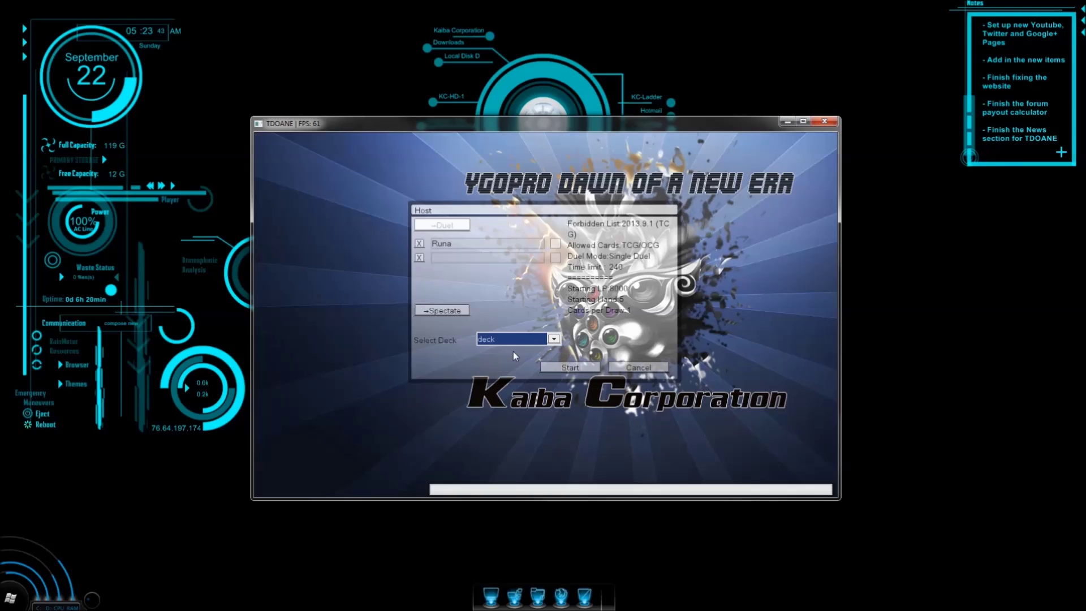
left_click(556, 244)
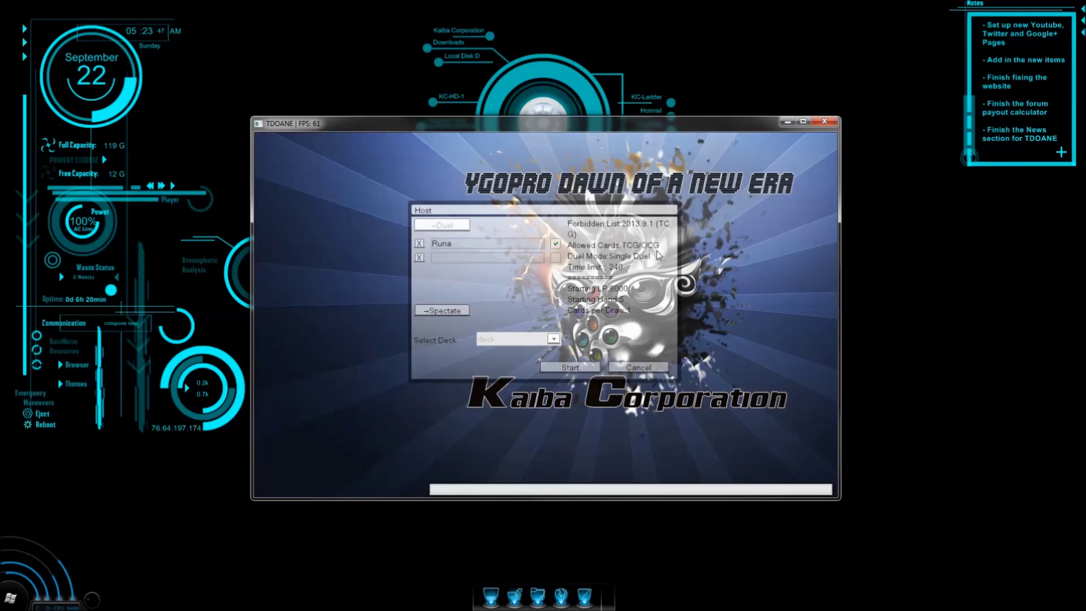
left_click(824, 121)
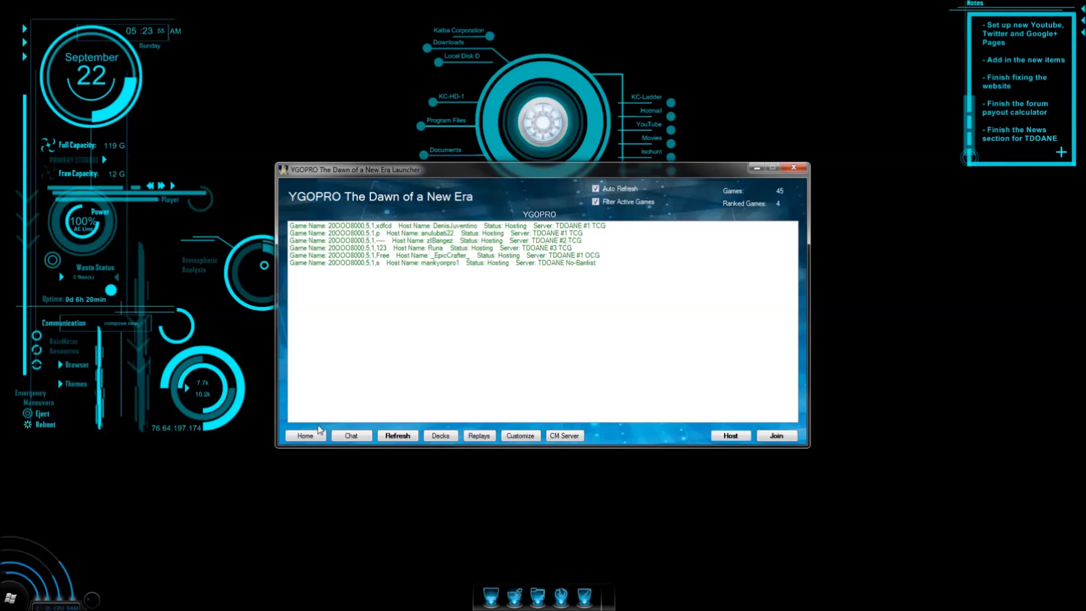
Open the chat room and examine the options offered for users in the online list
left_click(351, 436)
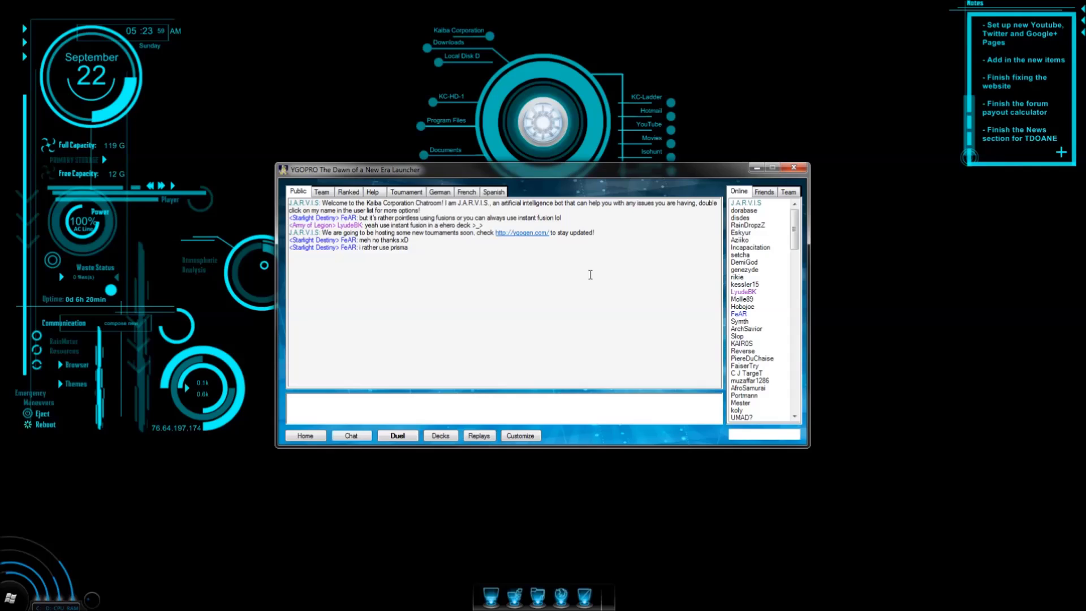
right_click(741, 249)
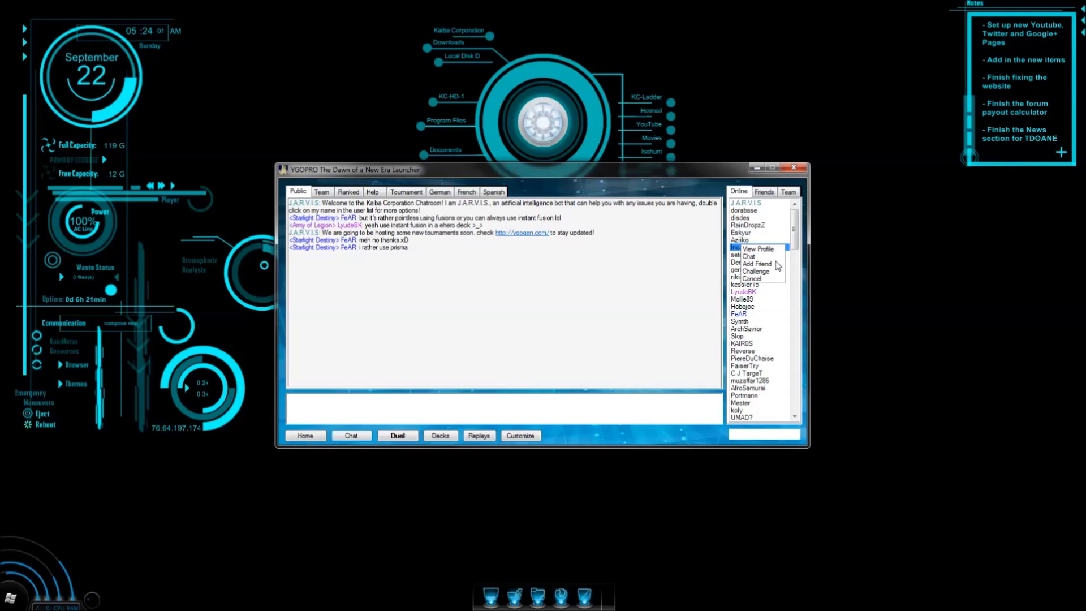
left_click(765, 227)
left_click(750, 285)
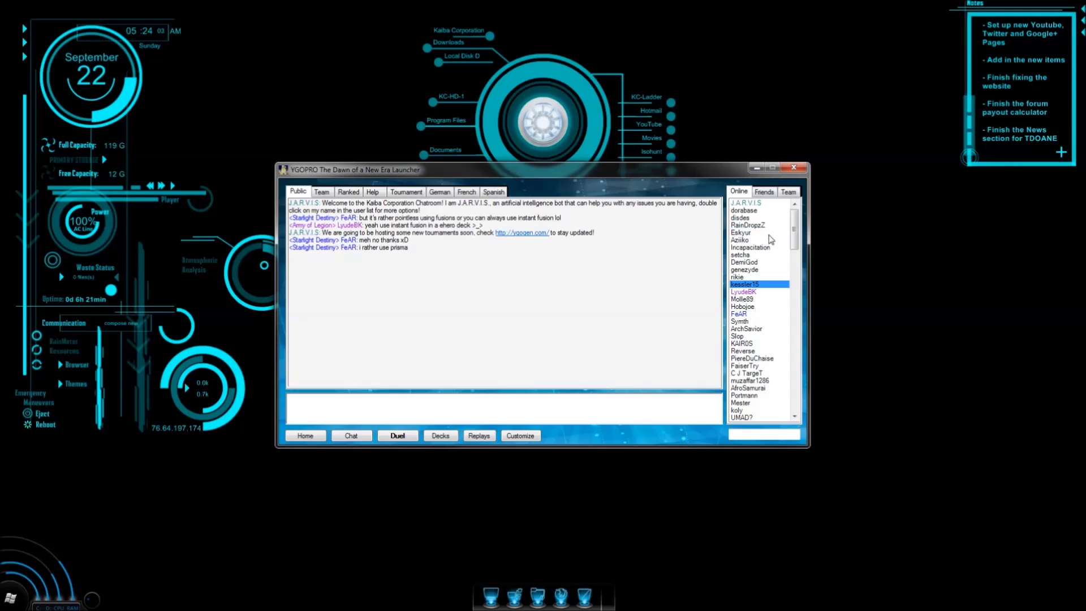
right_click(740, 351)
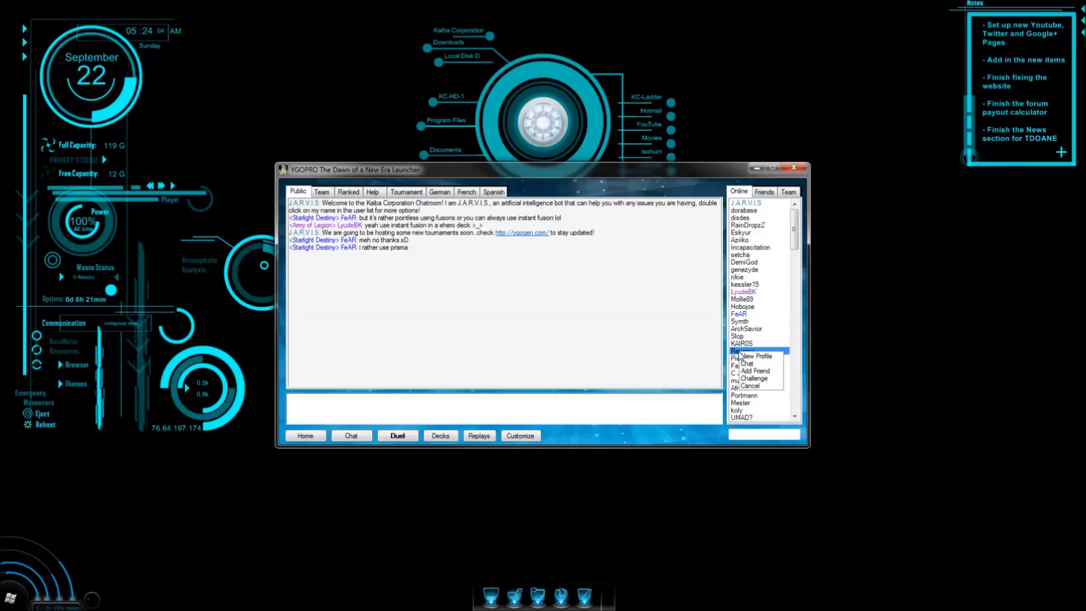
left_click(765, 316)
left_click(765, 255)
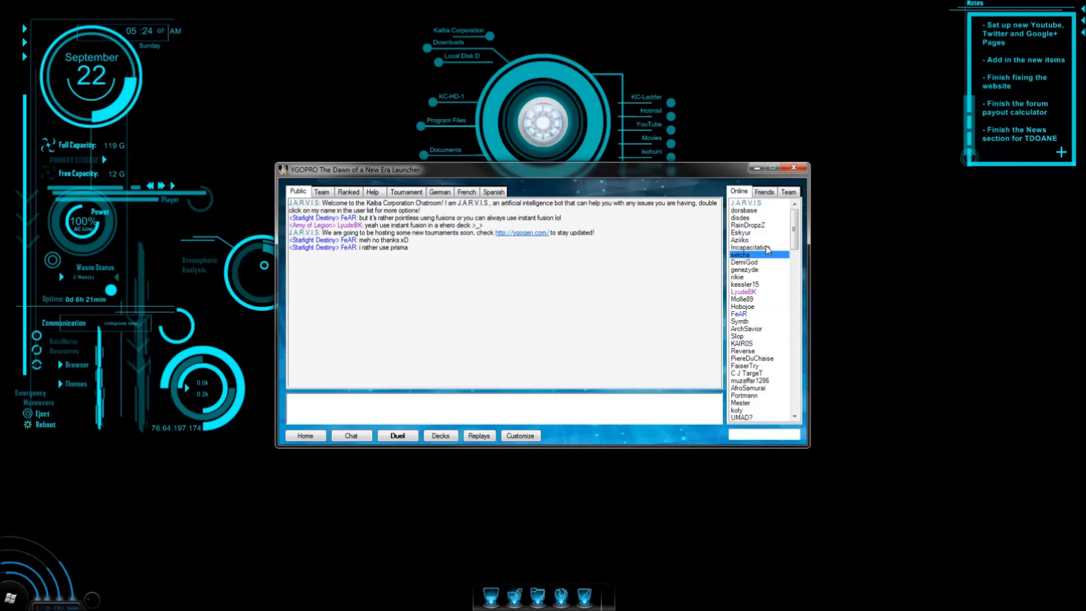
left_click(750, 351)
Start an A.I. duel against the J.A.R.V.I.S bot using its Original deck, and close the bot duel dialog
double_click(756, 203)
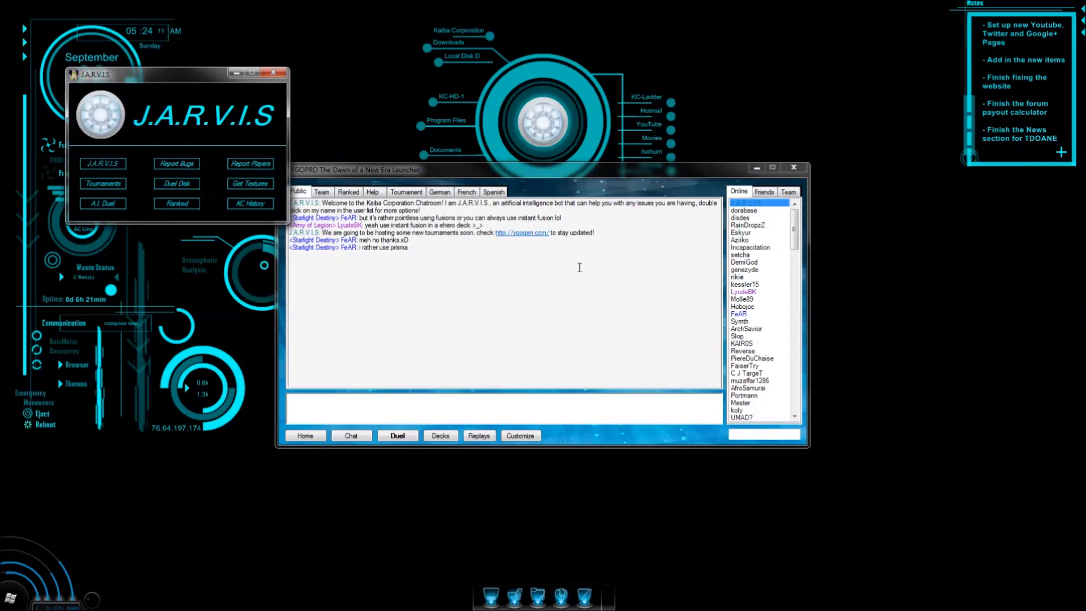
left_click(103, 203)
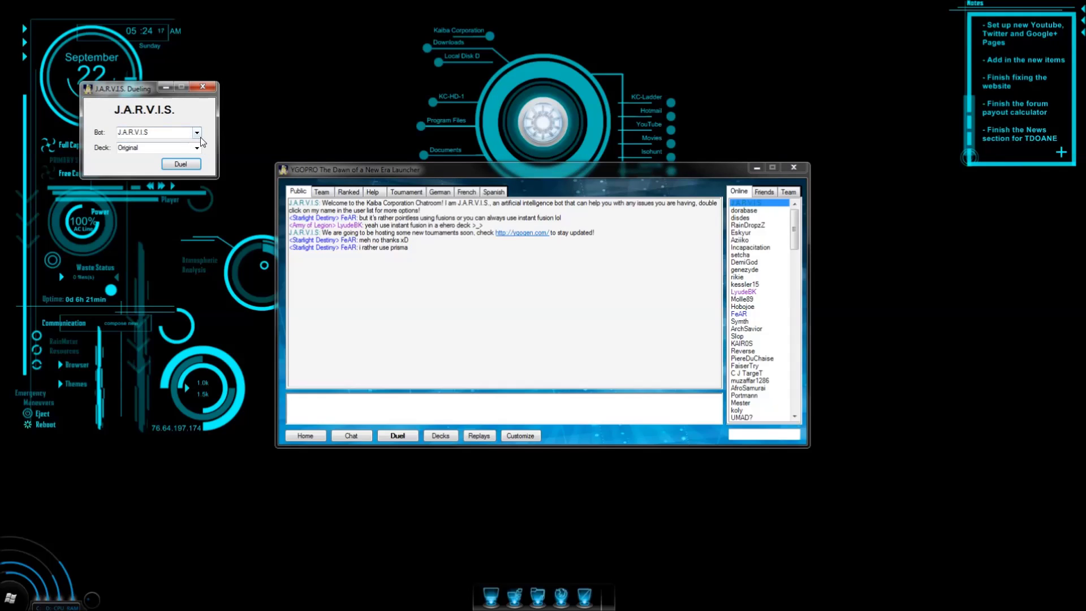
left_click(198, 148)
left_click(199, 147)
left_click(185, 164)
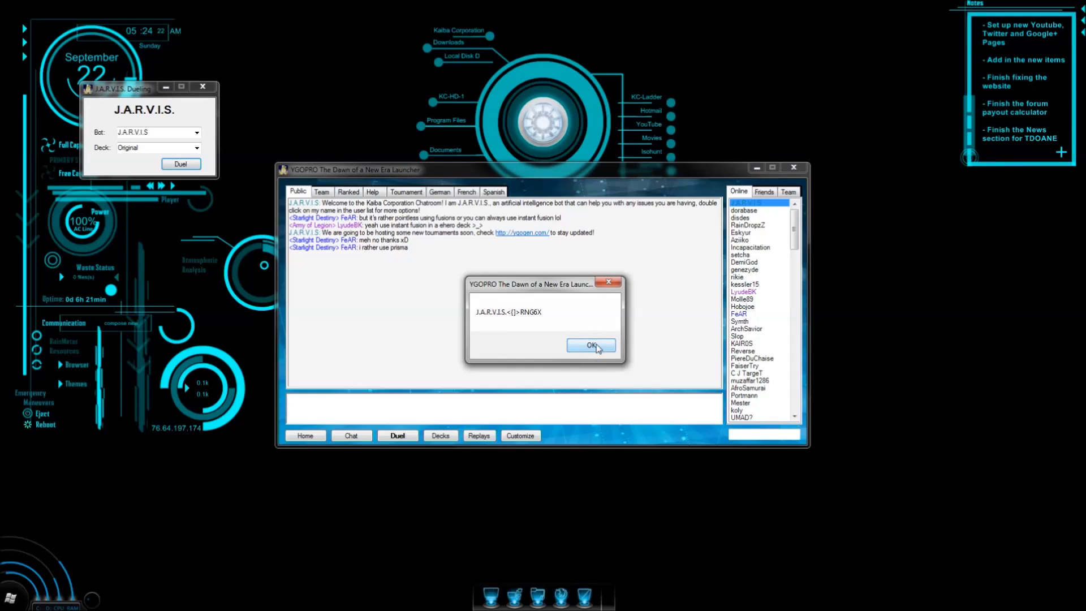
left_click(598, 348)
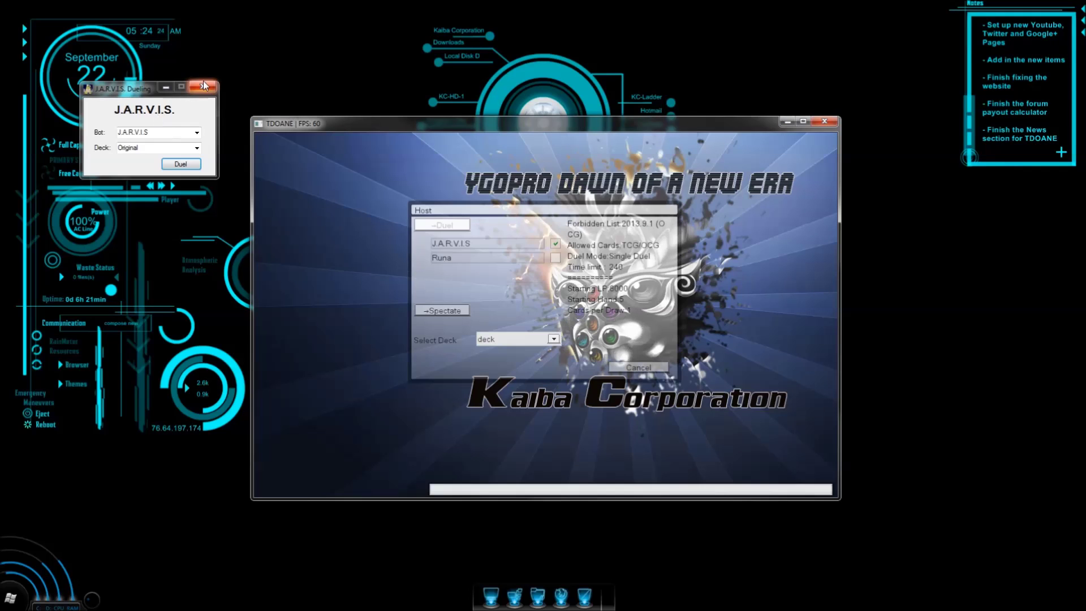
left_click(204, 87)
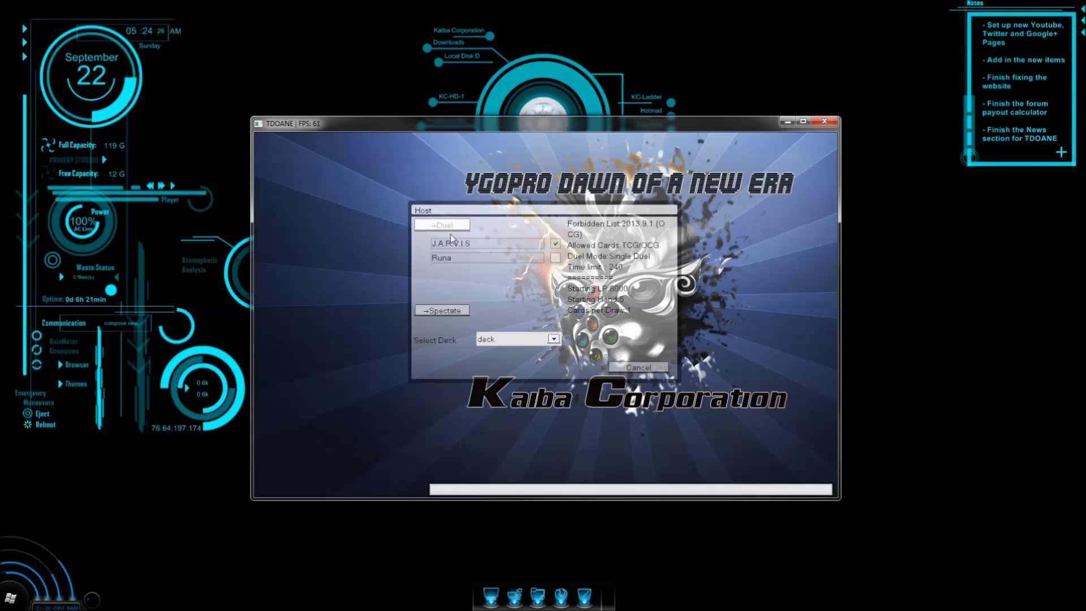
Ready up with the deck named "deck", play the rock-paper-scissors round and choose to go first
left_click(519, 338)
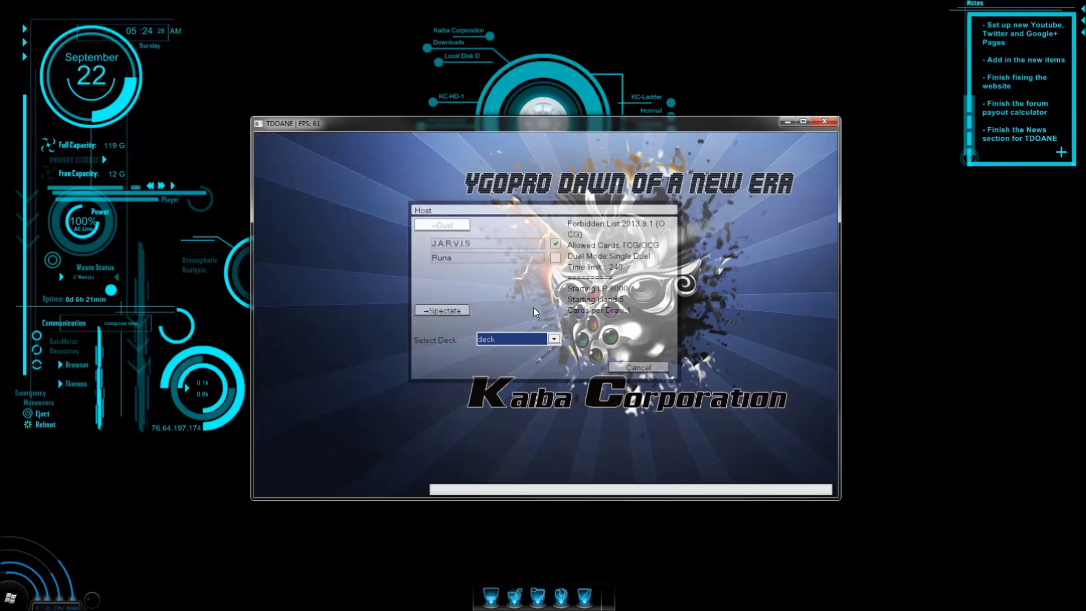
left_click(554, 259)
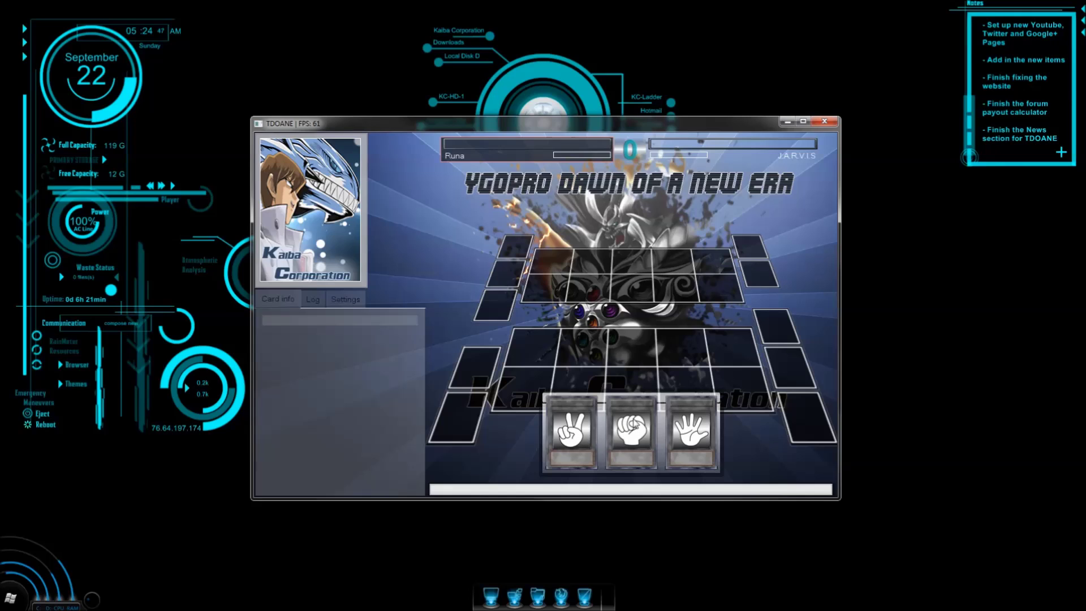
left_click(571, 433)
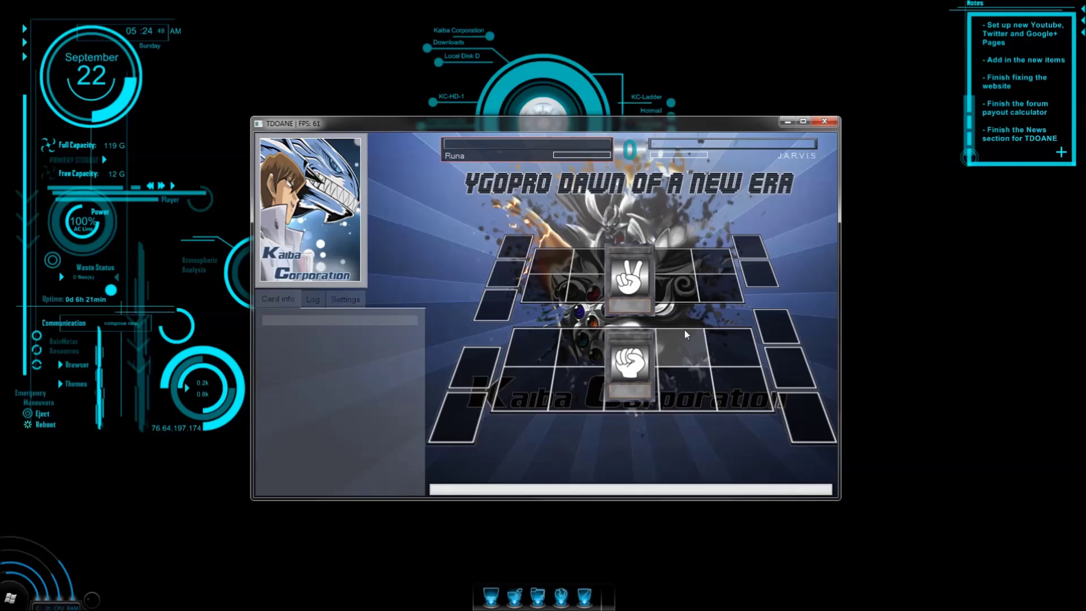
left_click(641, 294)
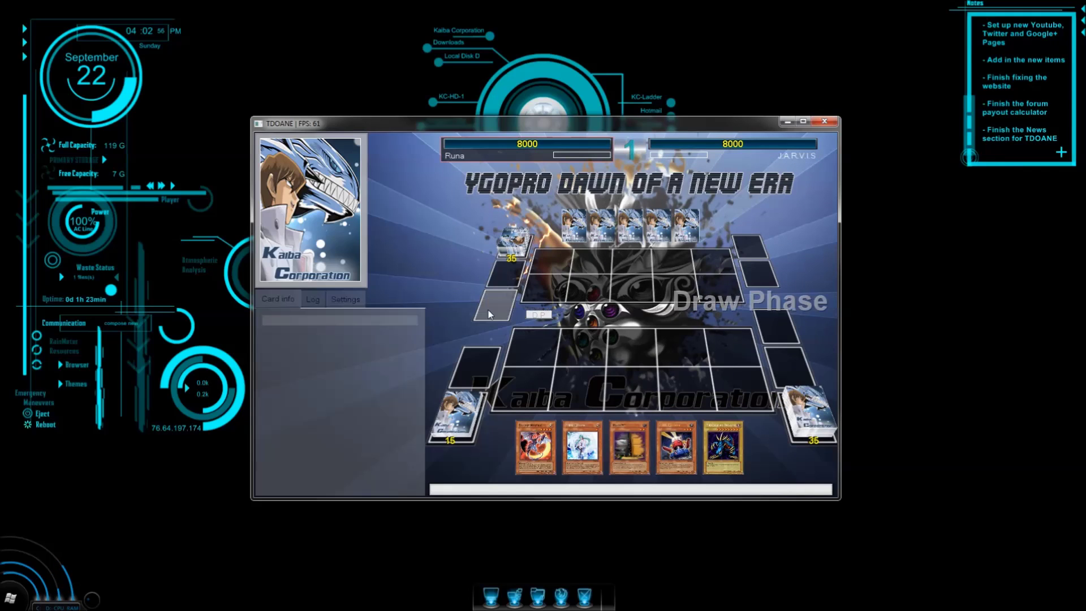
Summon Card Trooper from the hand to the field
mouse_move(747, 444)
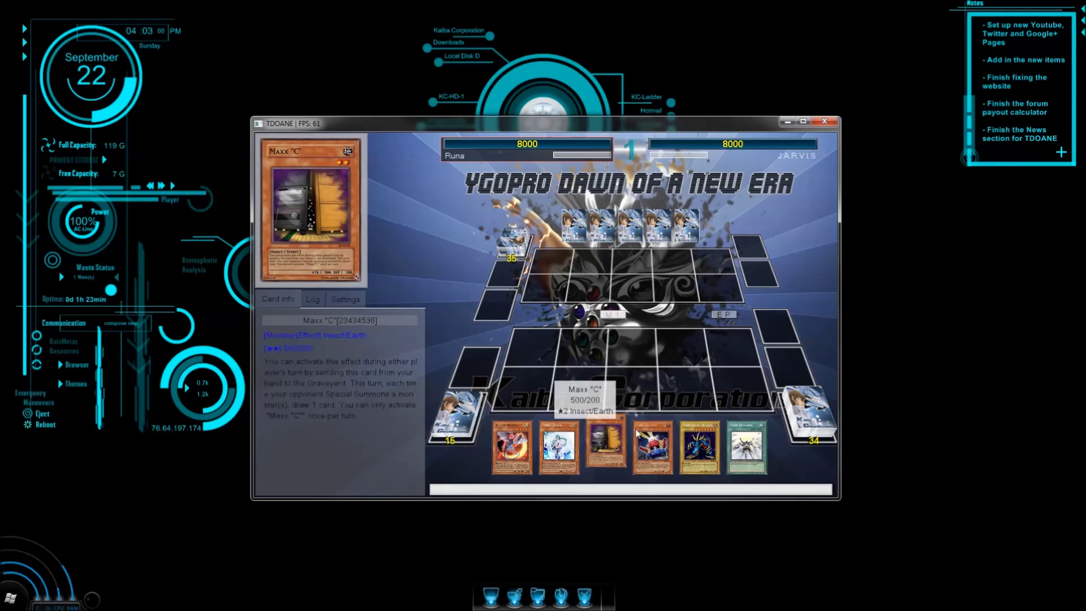
left_click(653, 441)
left_click(673, 404)
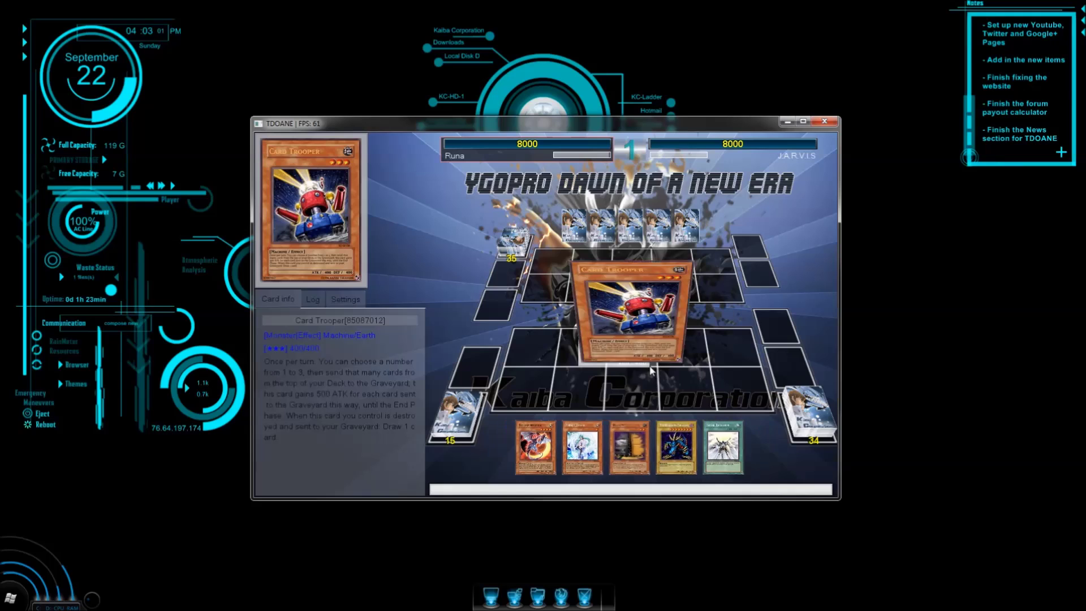
Activate Card Trooper's effect to send 3 cards from the deck to the Graveyard without chaining another card, and end the turn
left_click(643, 364)
left_click(645, 327)
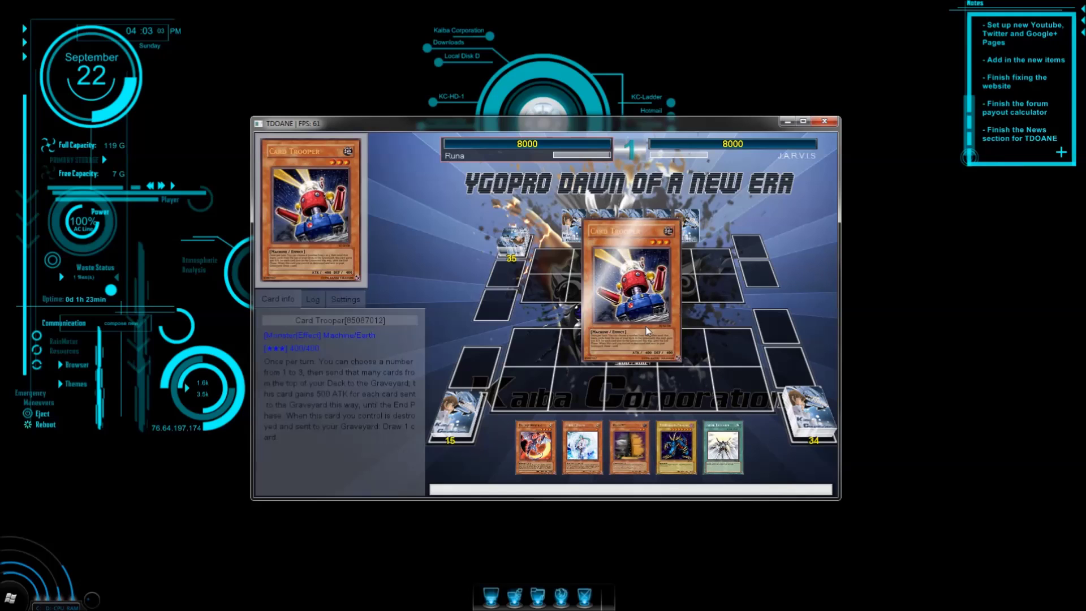
left_click(668, 274)
left_click(627, 292)
left_click(632, 291)
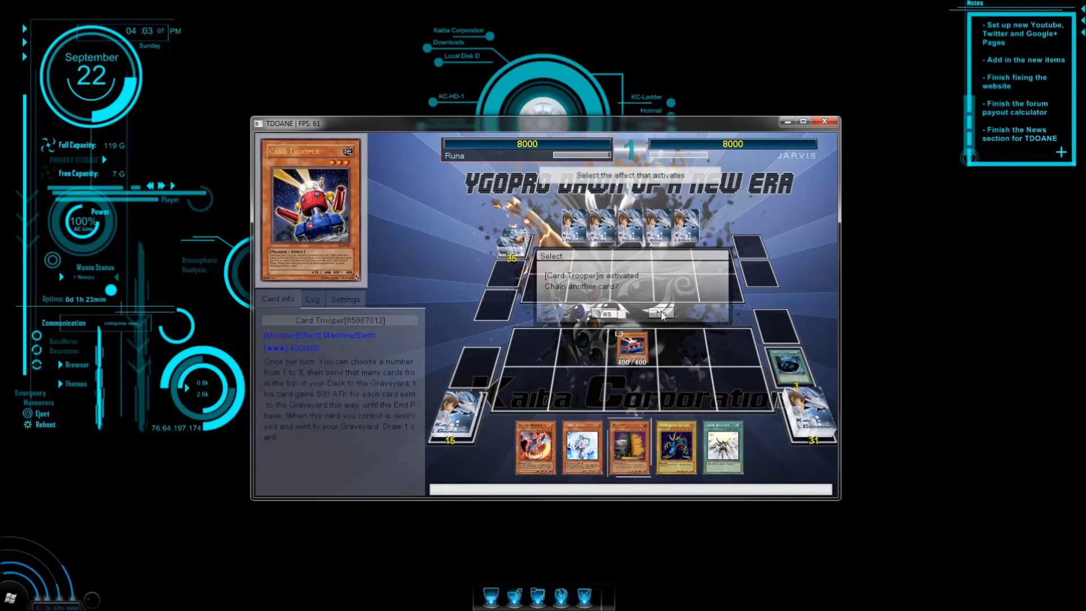
left_click(650, 315)
left_click(720, 315)
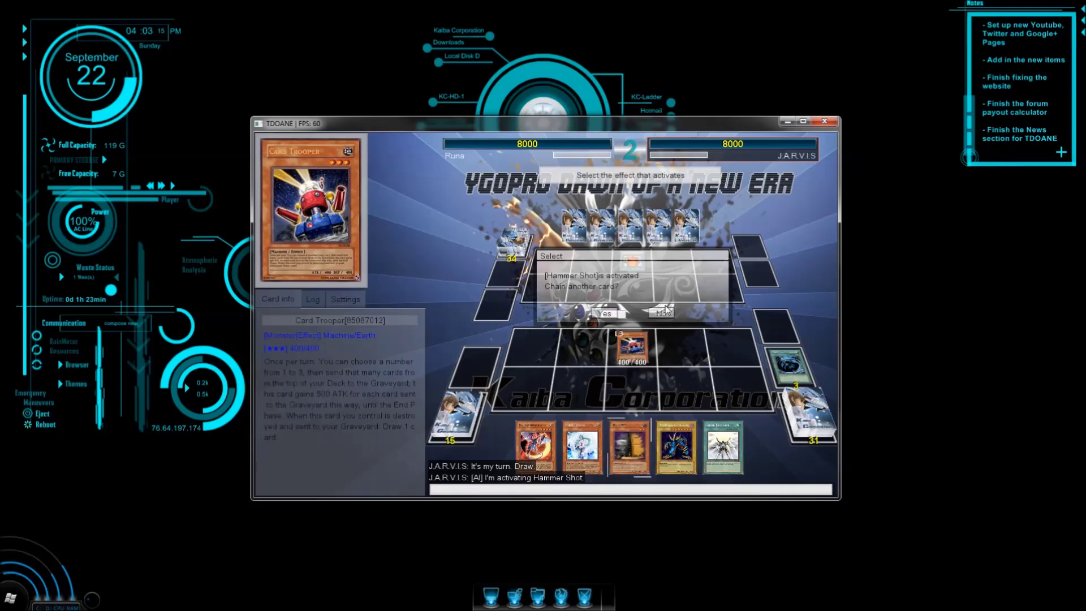
Decline to chain a card to Hammer Shot, and activate Maxx "C" from the hand in response to the Evilswarm Heliotrope summon
left_click(663, 312)
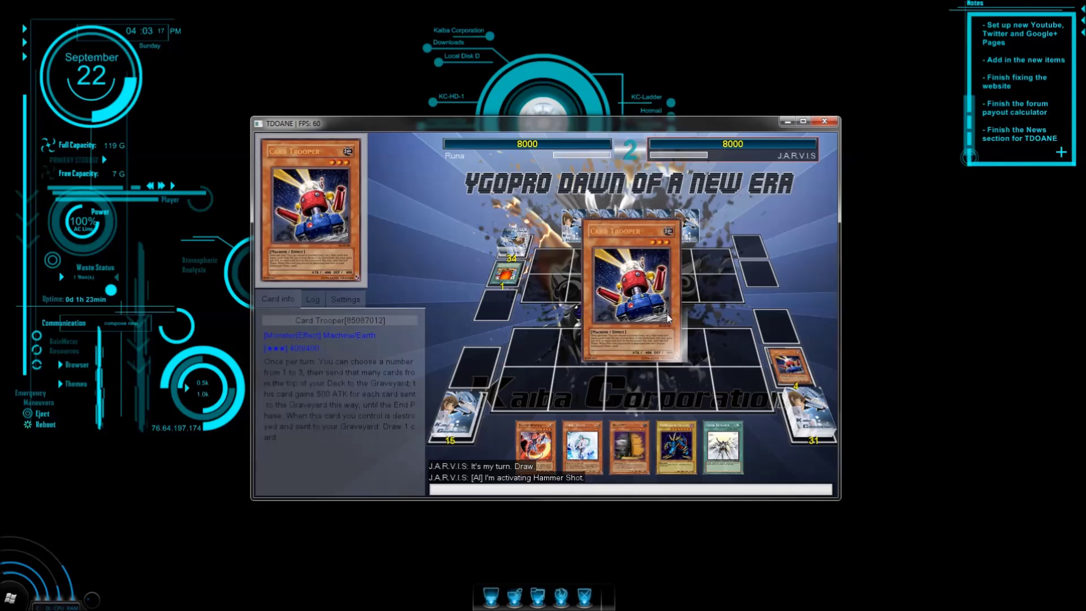
left_click(667, 316)
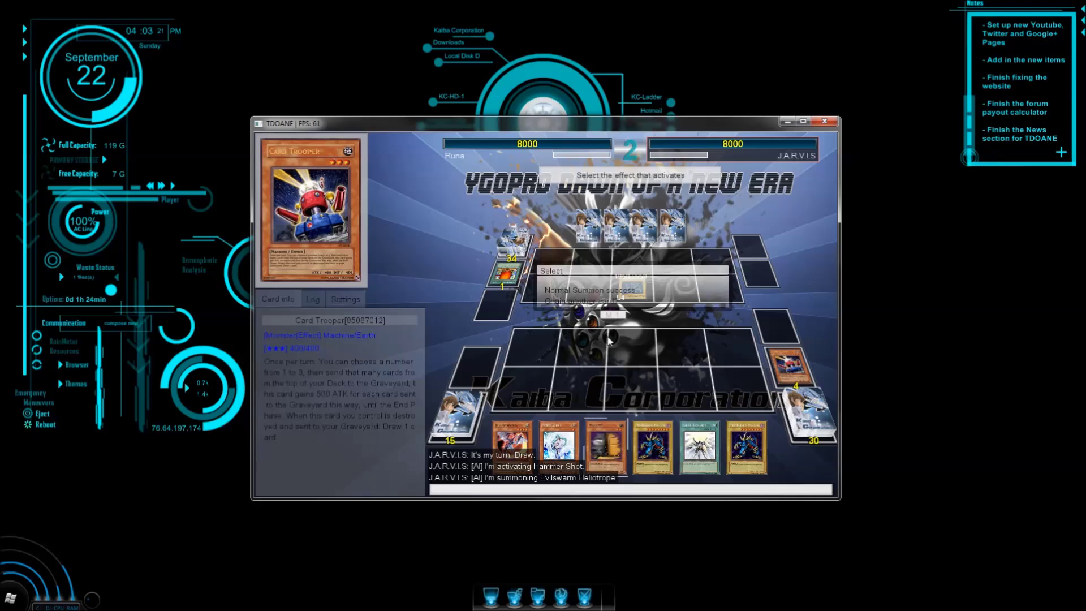
left_click(611, 430)
left_click(625, 408)
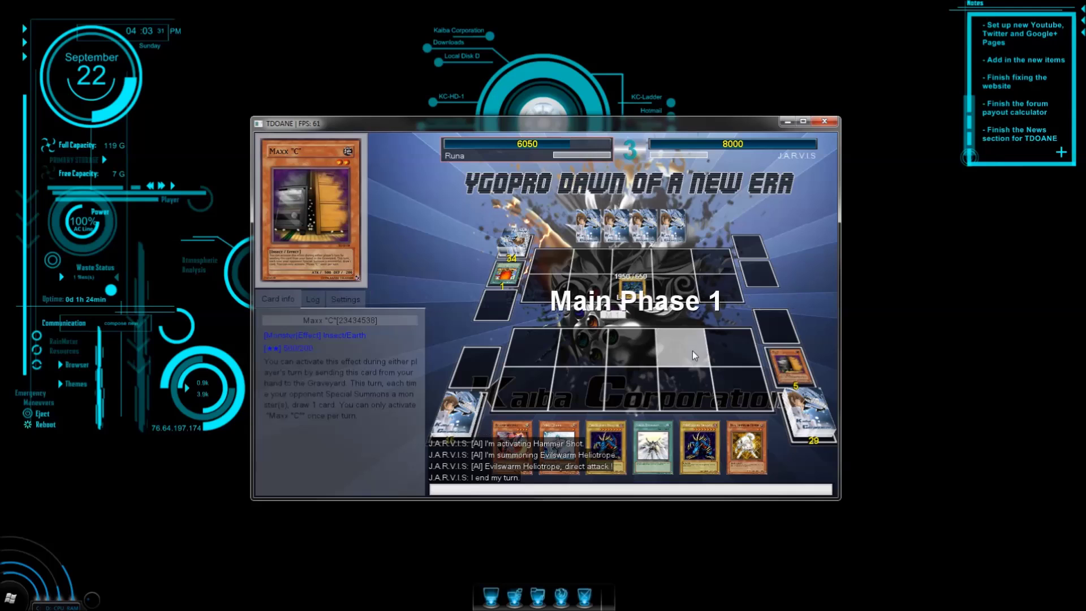
Special Summon Lightpulsar Dragon from the Graveyard in attack position by sending Eclipse Wyvern and a DARK monster from the hand, and resolve Eclipse Wyvern's effect
left_click(787, 366)
left_click(825, 341)
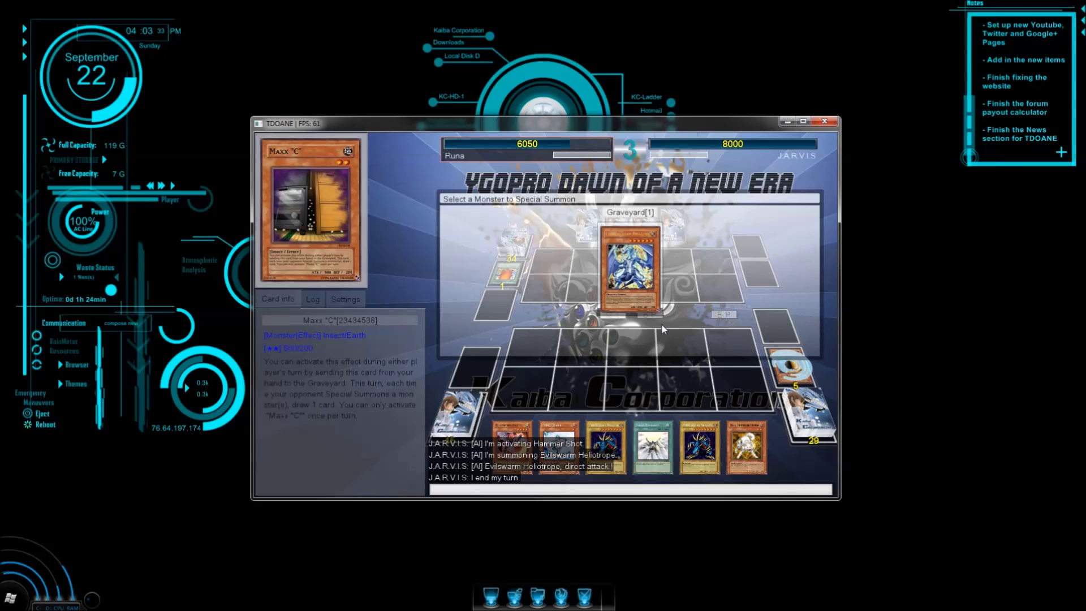
left_click(634, 306)
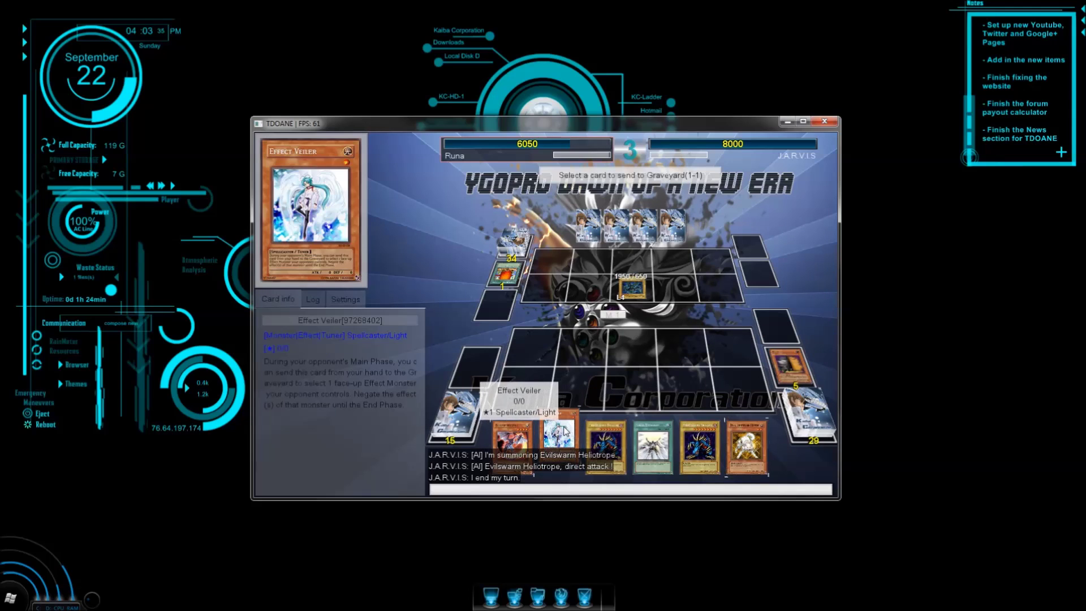
left_click(605, 444)
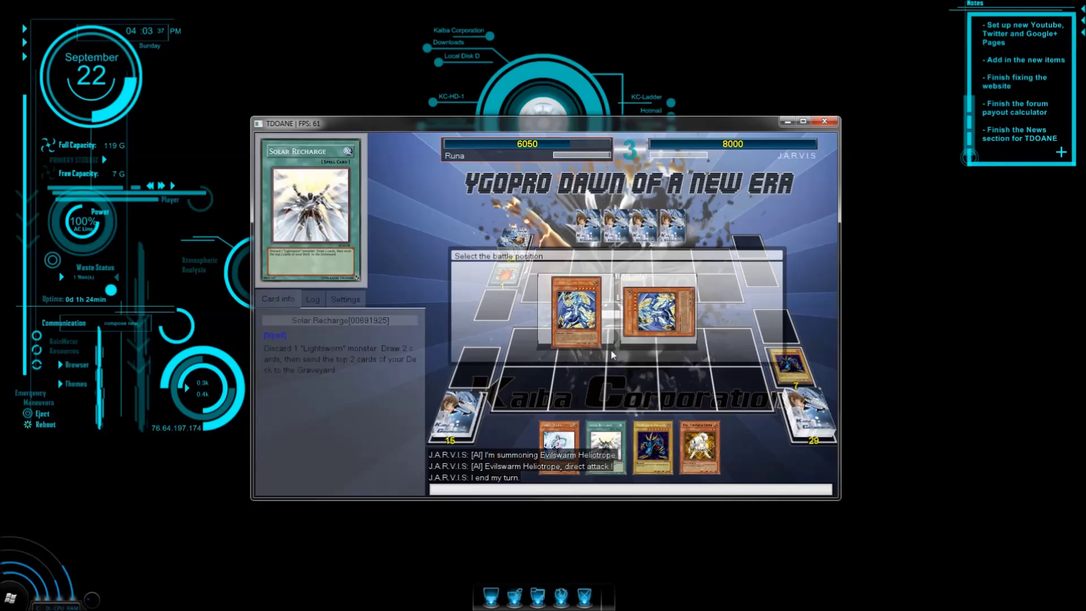
left_click(575, 328)
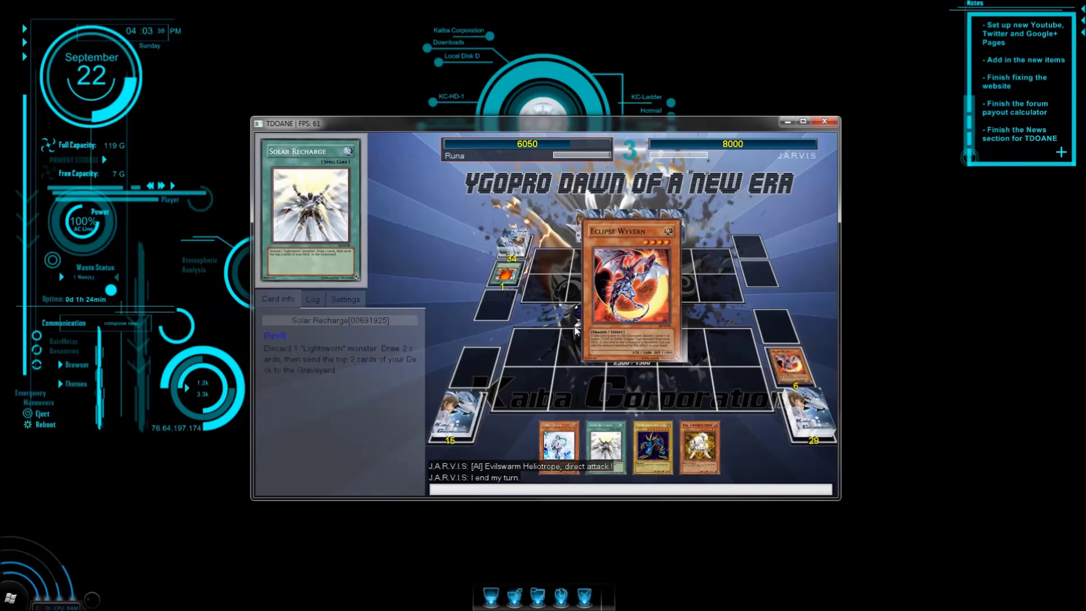
left_click(593, 266)
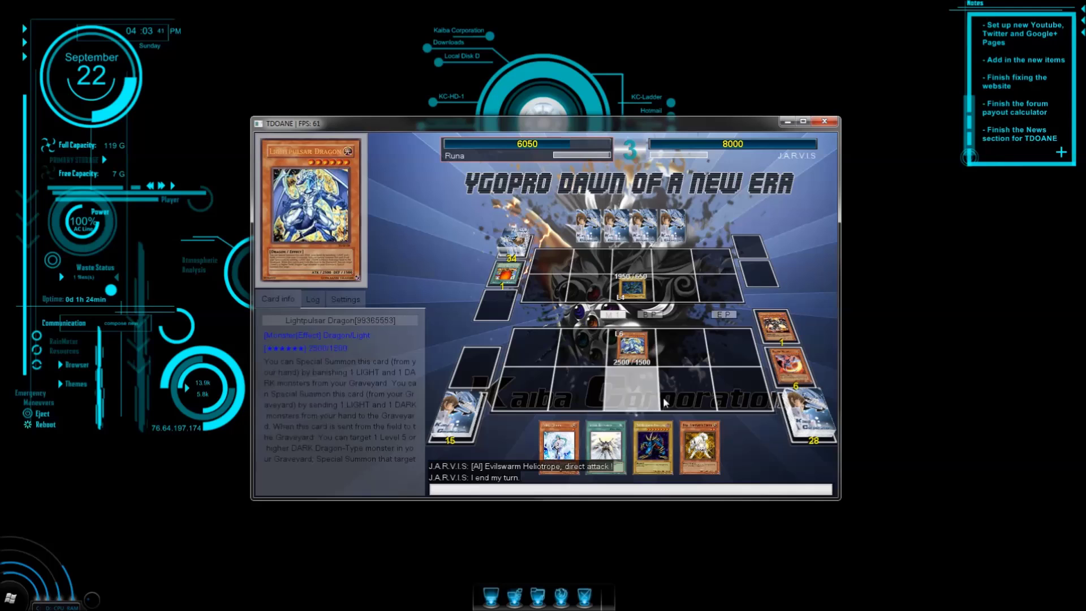